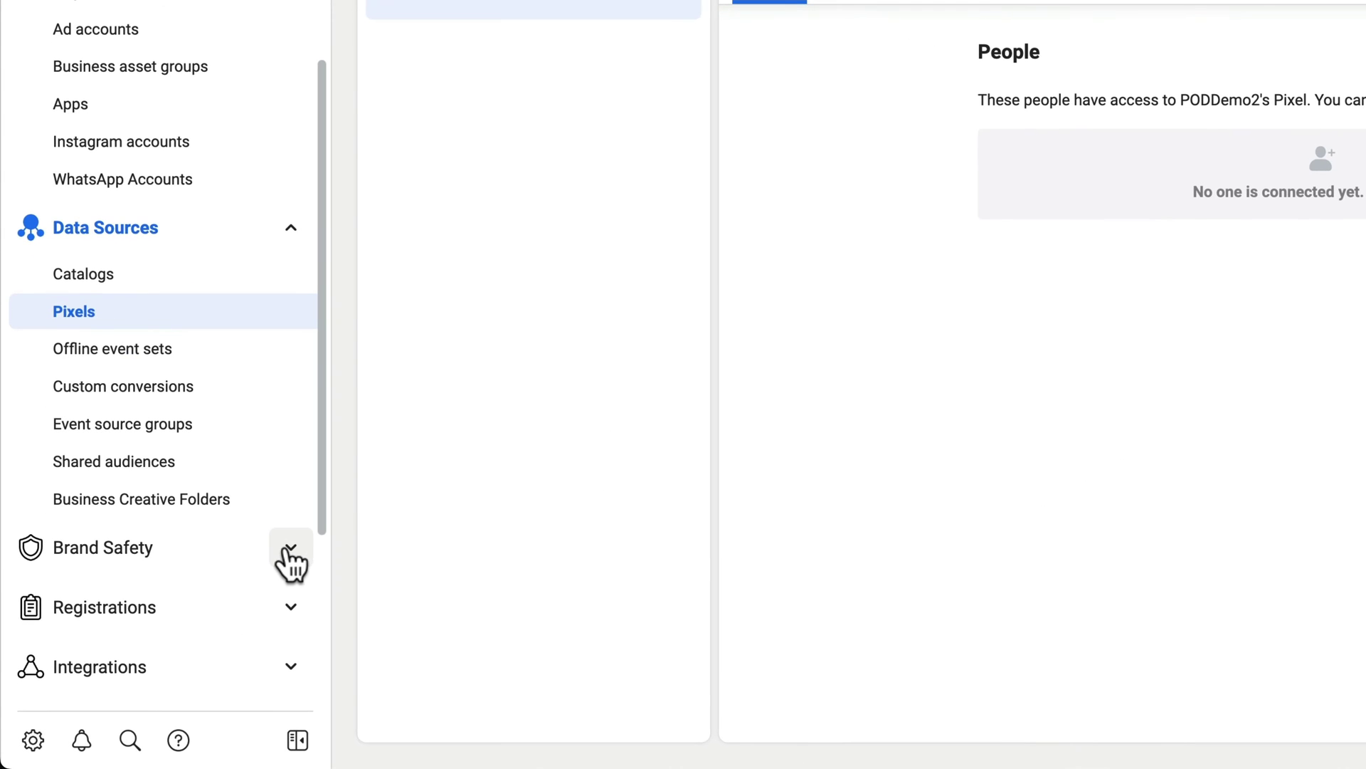
Step: Go to the Domains page under Brand Safety and show the options for adding a domain
{"action": "left_click", "coordinate": [289, 551]}
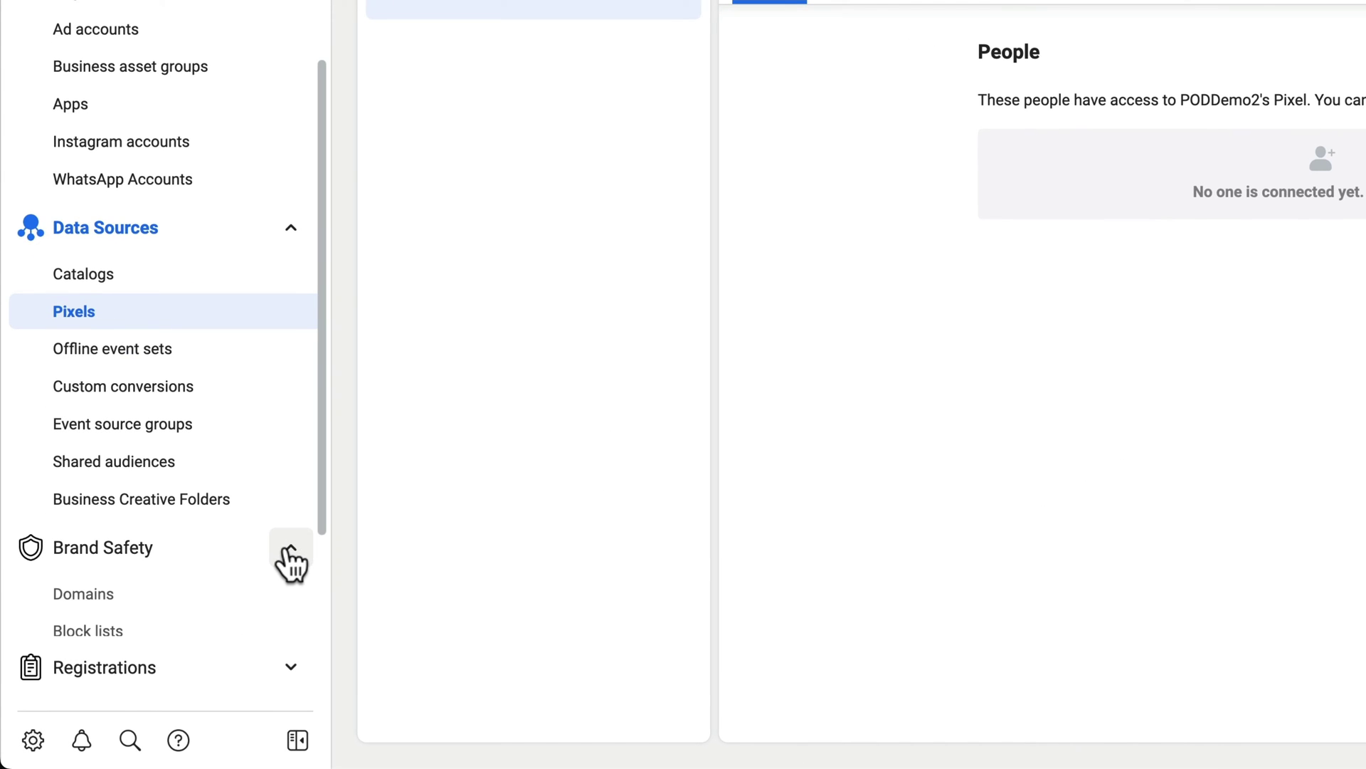
{"action": "left_click", "coordinate": [169, 590]}
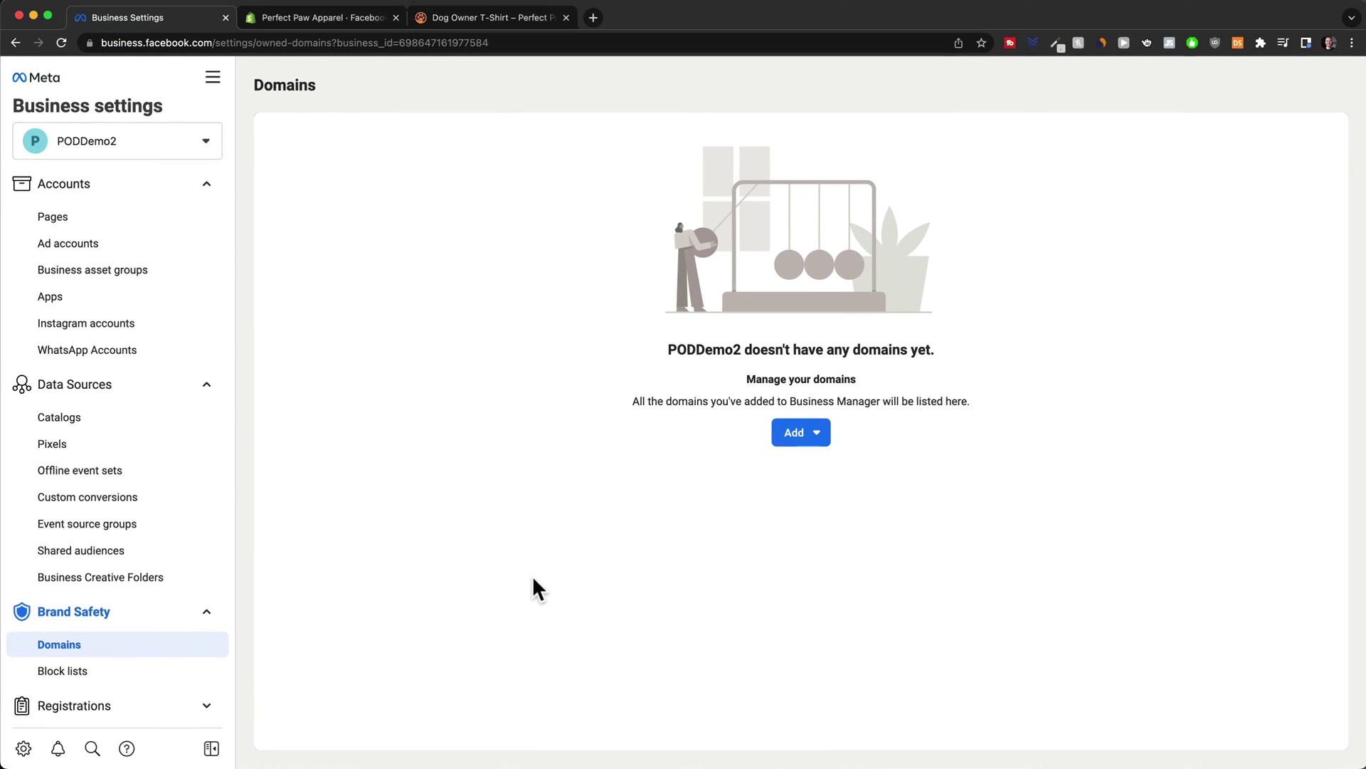
{"action": "left_click", "coordinate": [977, 367]}
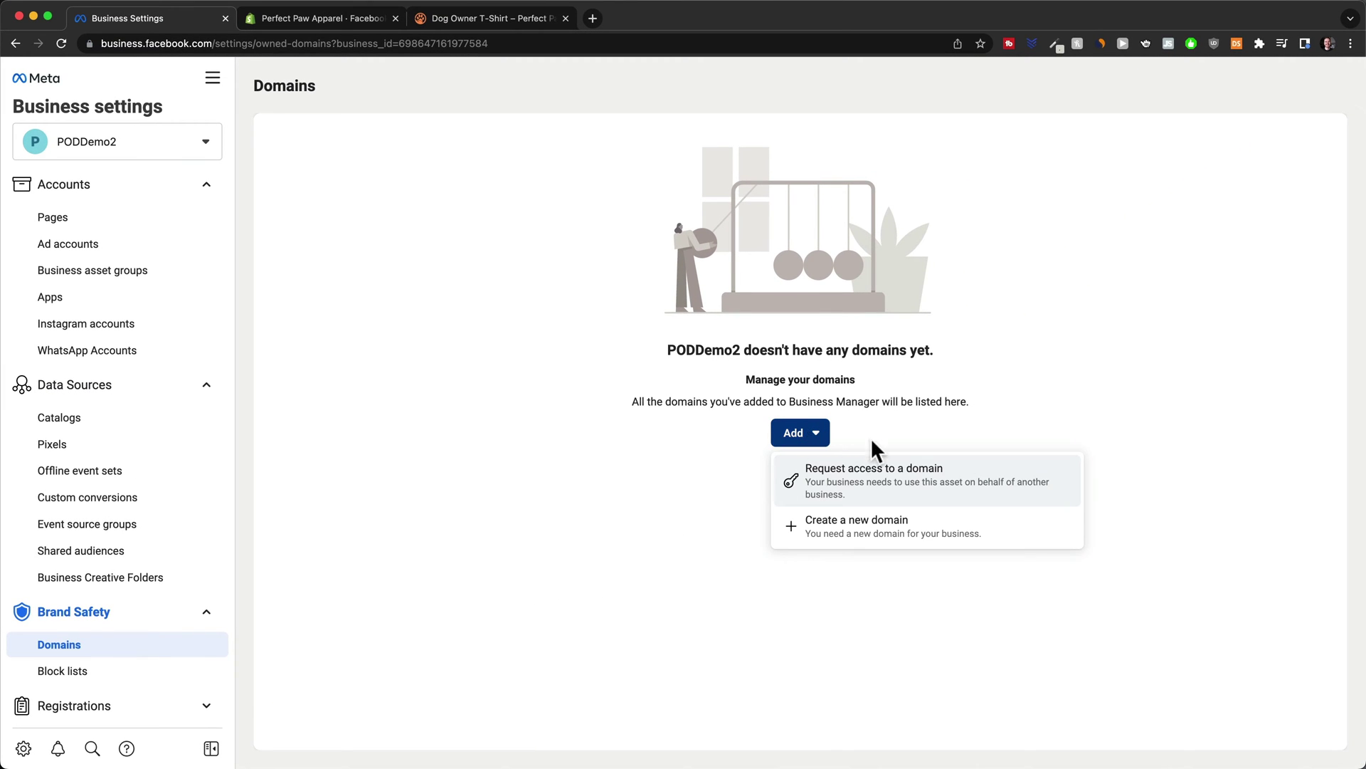
Step: Create the new domain perfectpawapparel.com and copy its facebook-domain-verification meta tag
{"action": "left_click", "coordinate": [889, 527]}
{"action": "left_click", "coordinate": [593, 392]}
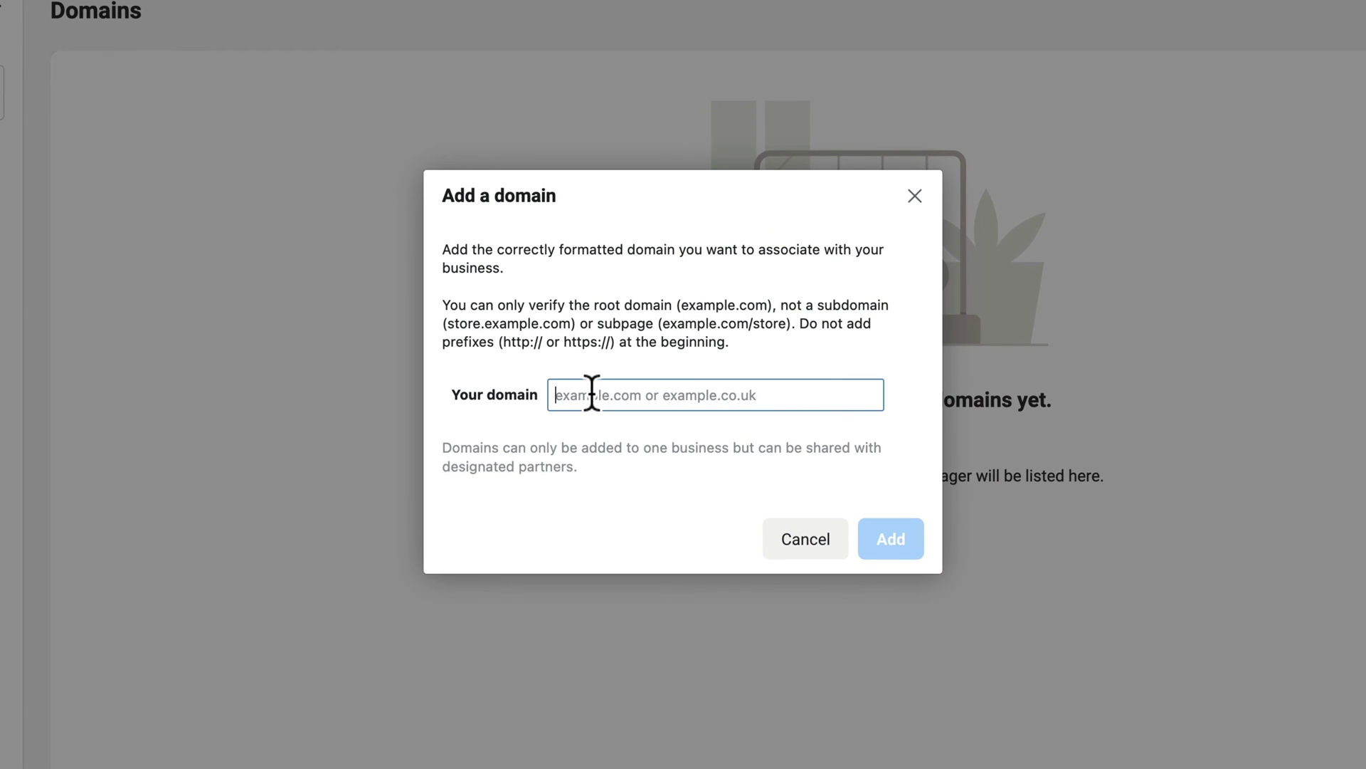
{"action": "type", "text": "perfectpawapparel.com"}
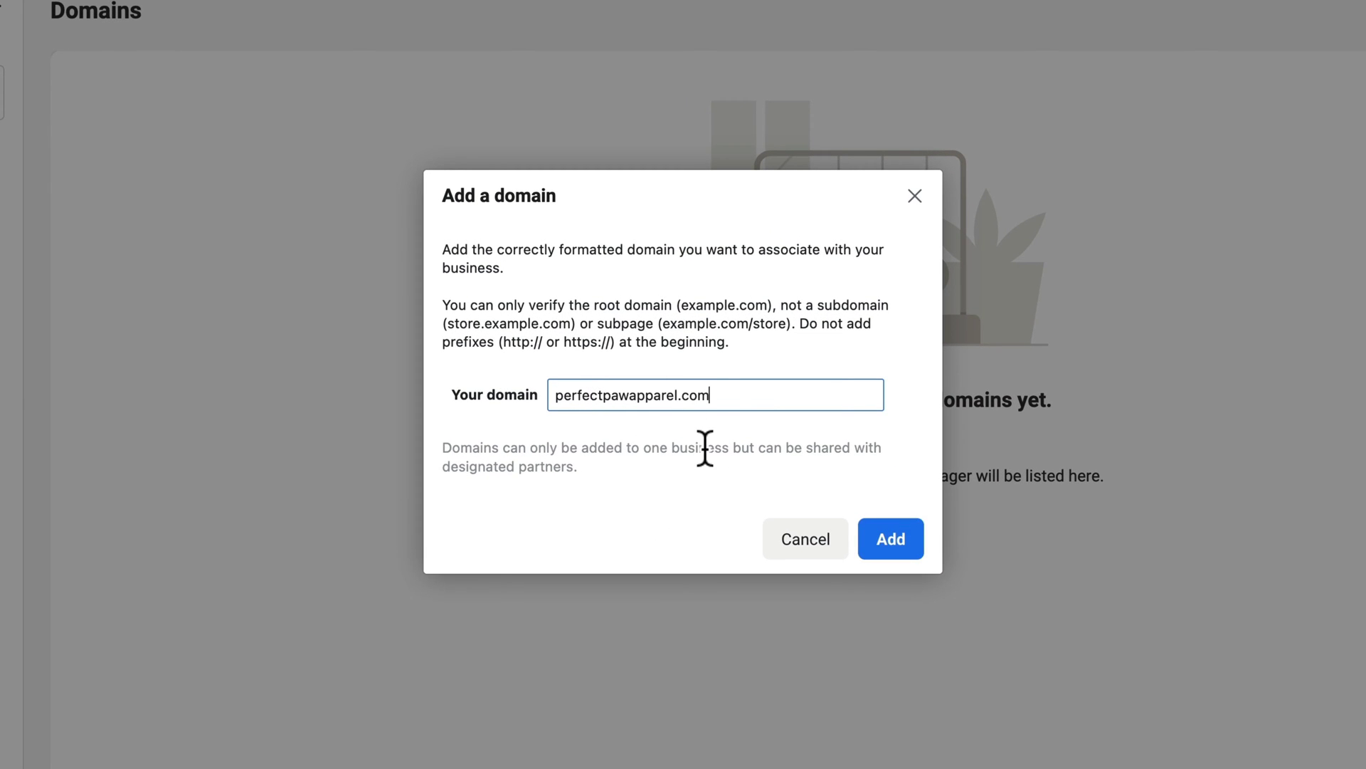
{"action": "left_click", "coordinate": [895, 538]}
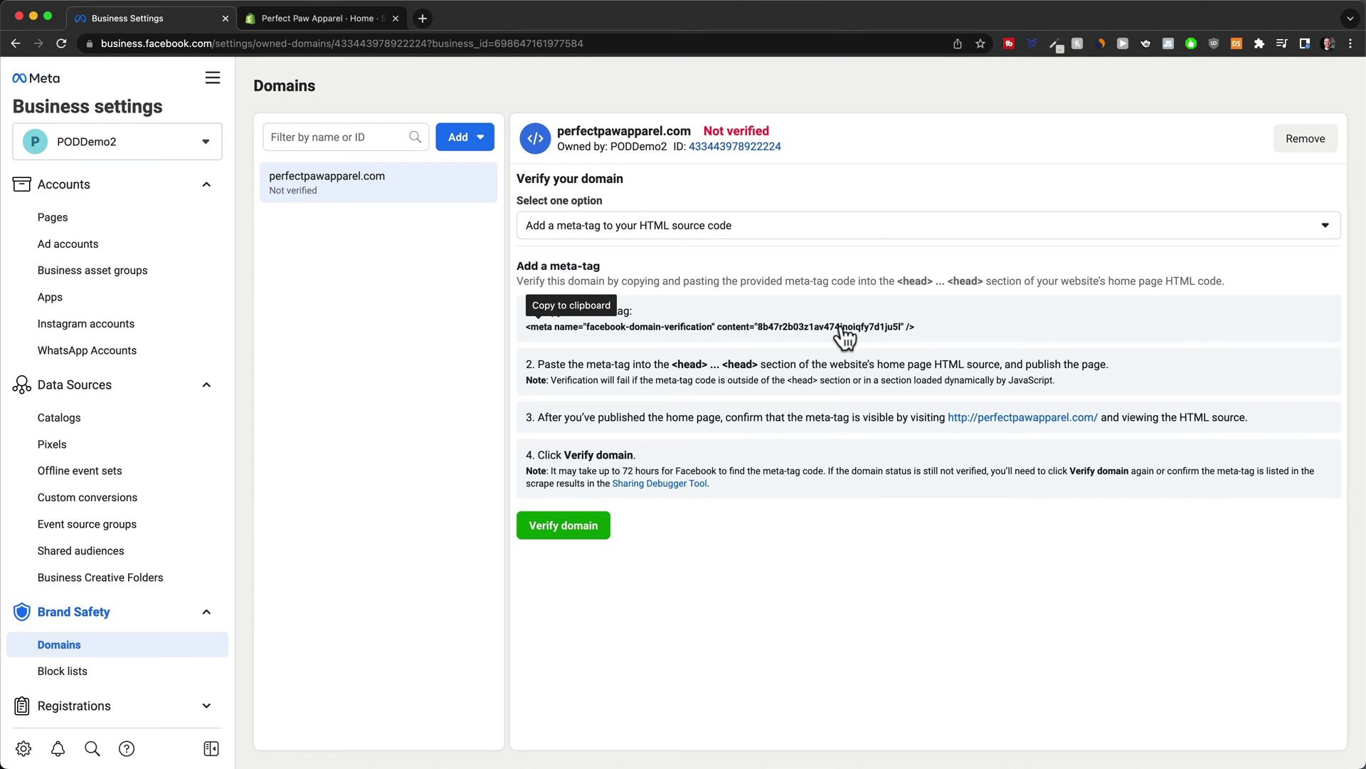
{"action": "left_click", "coordinate": [690, 329]}
Step: Open the live theme's theme.liquid layout file in the Shopify code editor
{"action": "left_click", "coordinate": [322, 18]}
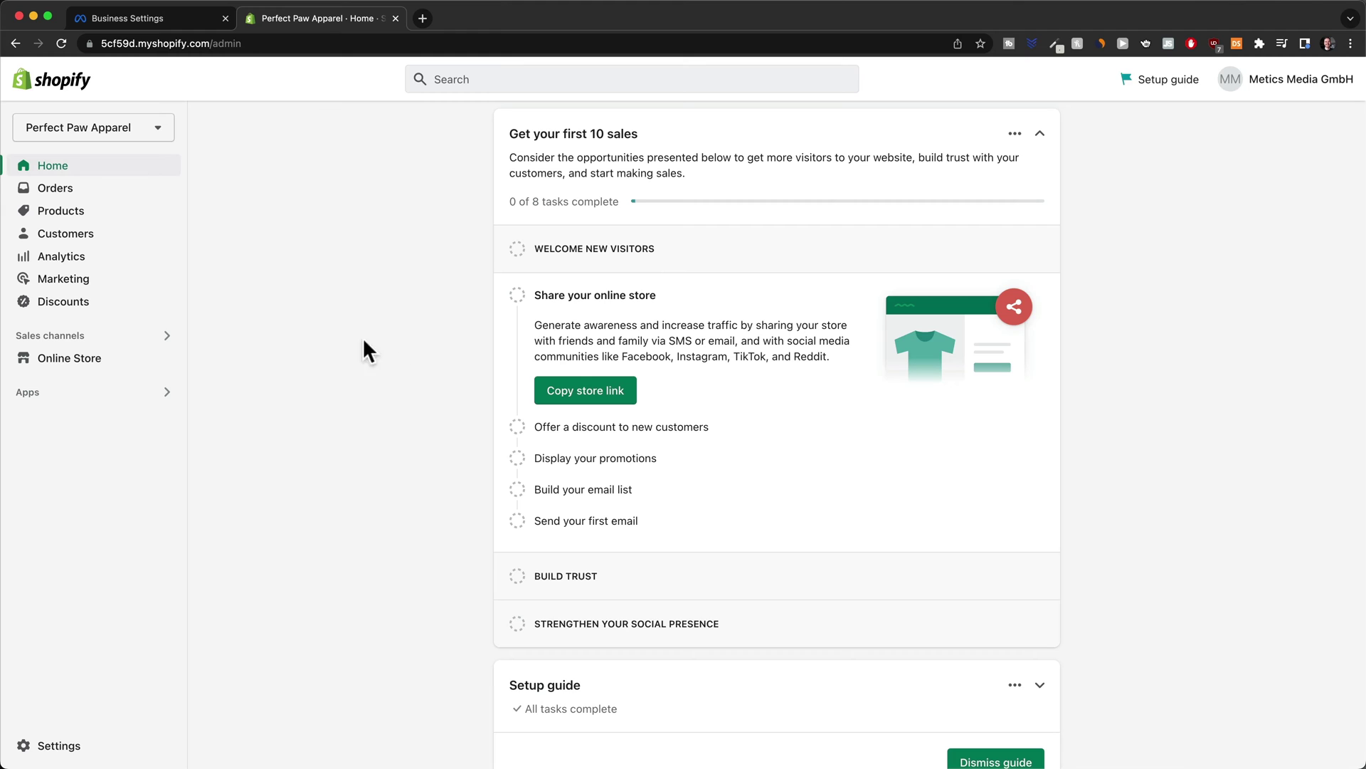
{"action": "left_click", "coordinate": [116, 357]}
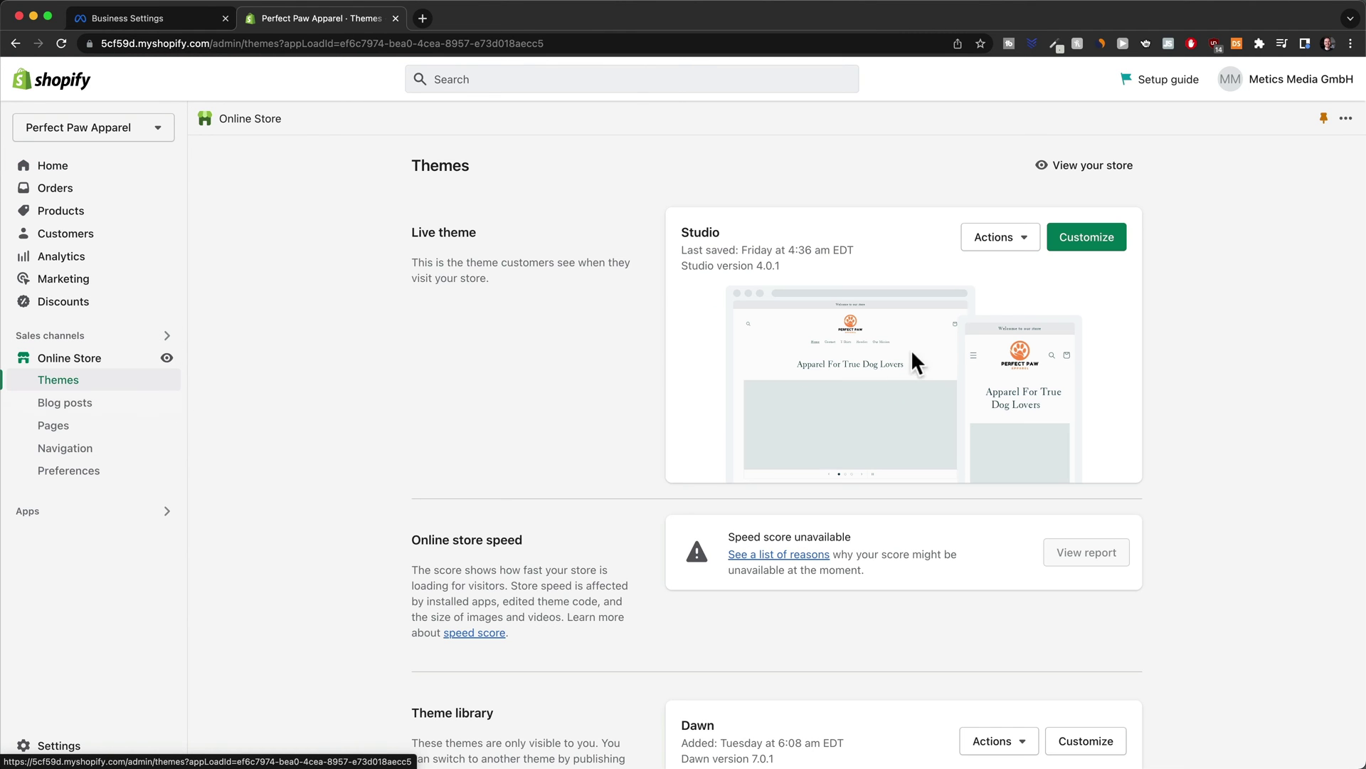
{"action": "left_click", "coordinate": [1025, 245]}
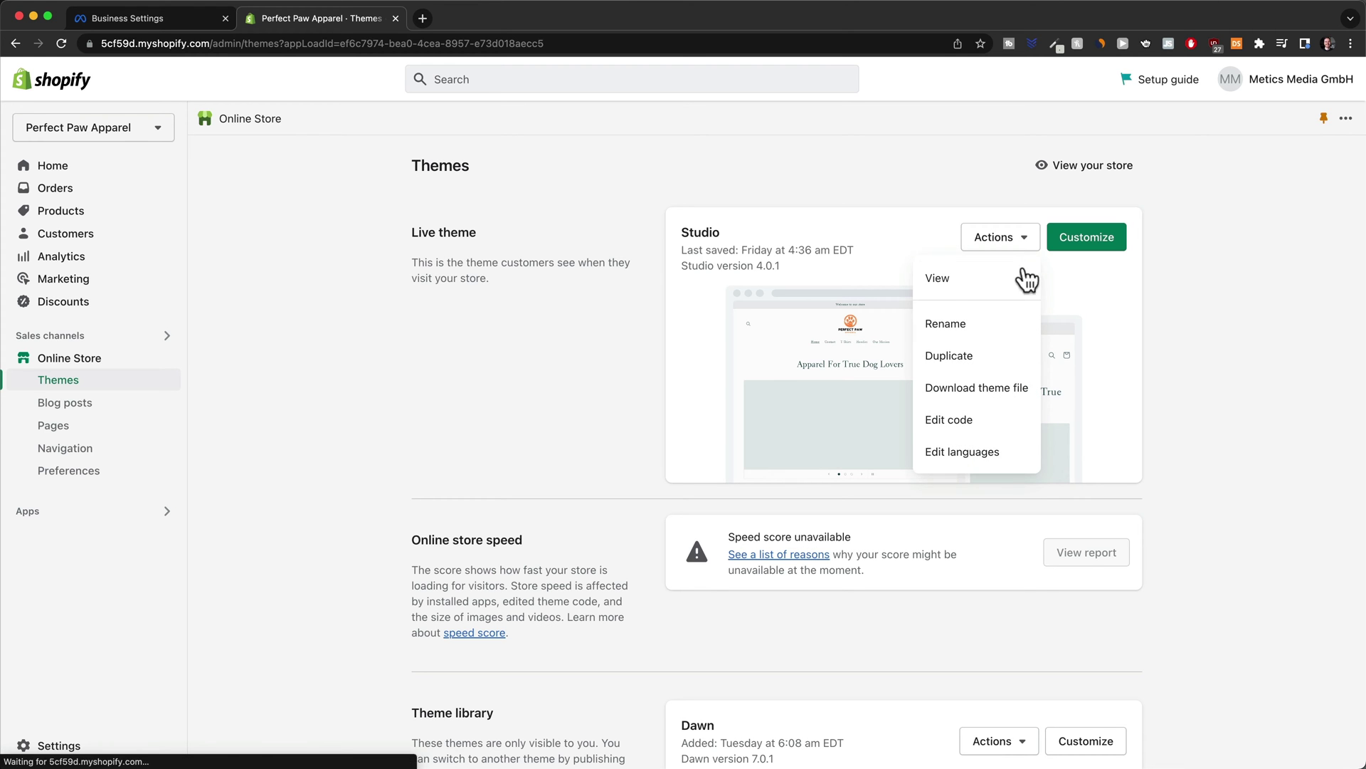
{"action": "left_click", "coordinate": [989, 421]}
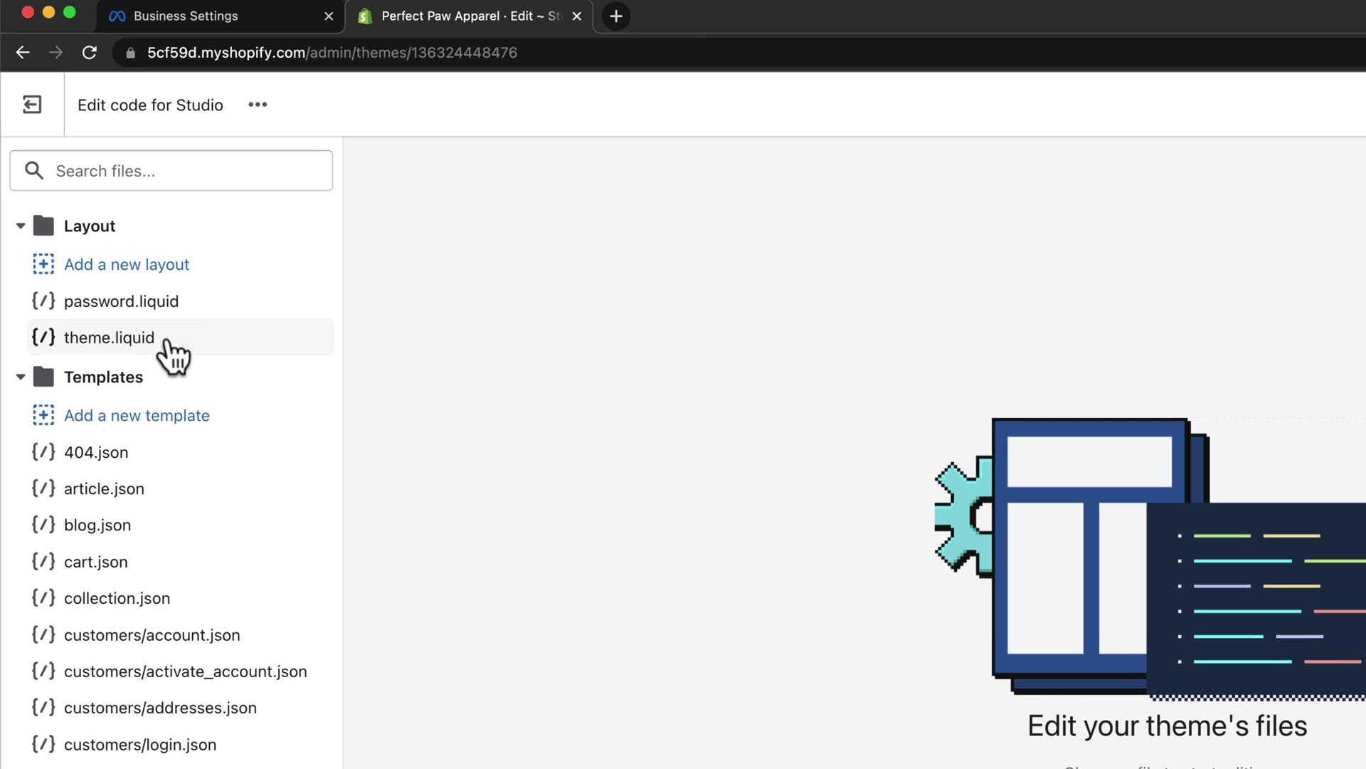
{"action": "left_click", "coordinate": [210, 340]}
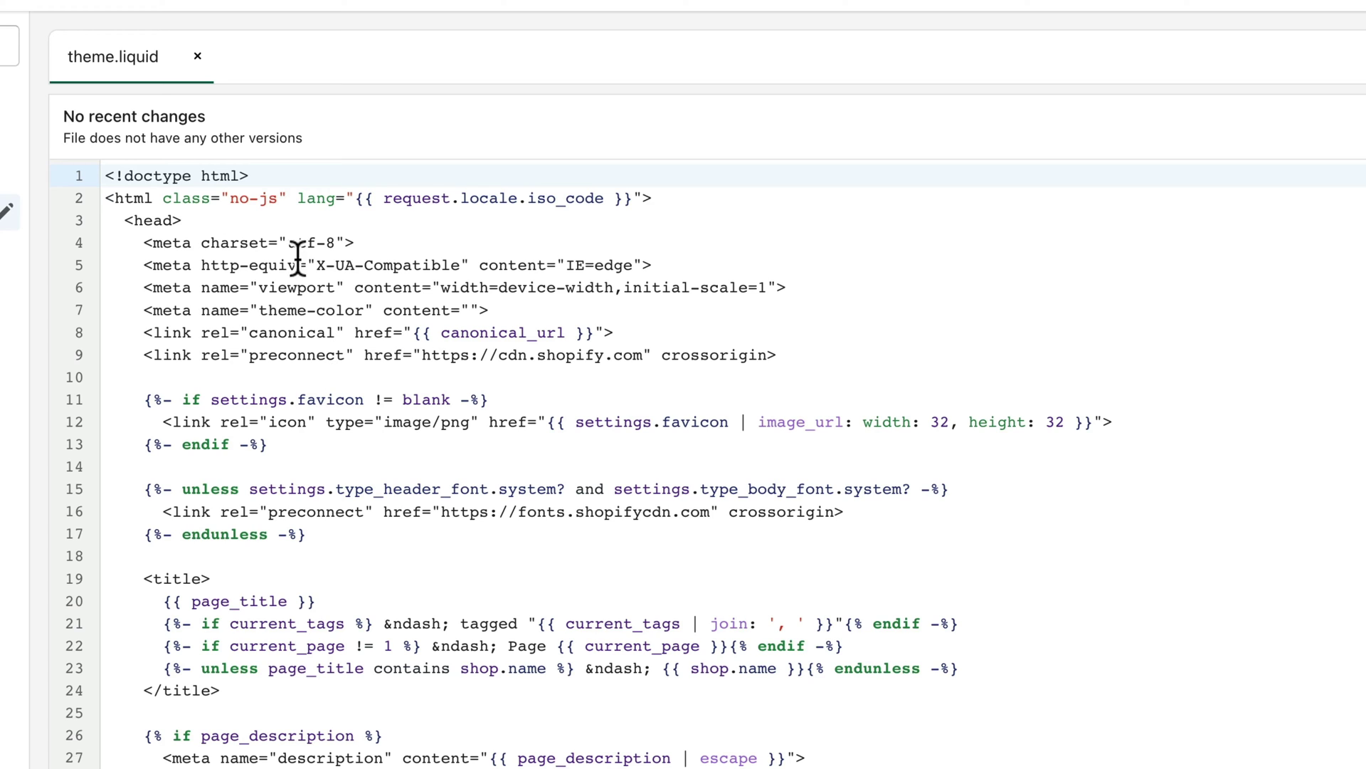
Step: Paste the verification meta tag on a new line 4 after <head> and save theme.liquid
{"action": "left_click", "coordinate": [133, 221]}
{"action": "left_click_drag", "start_coordinate": [138, 221], "coordinate": [259, 220]}
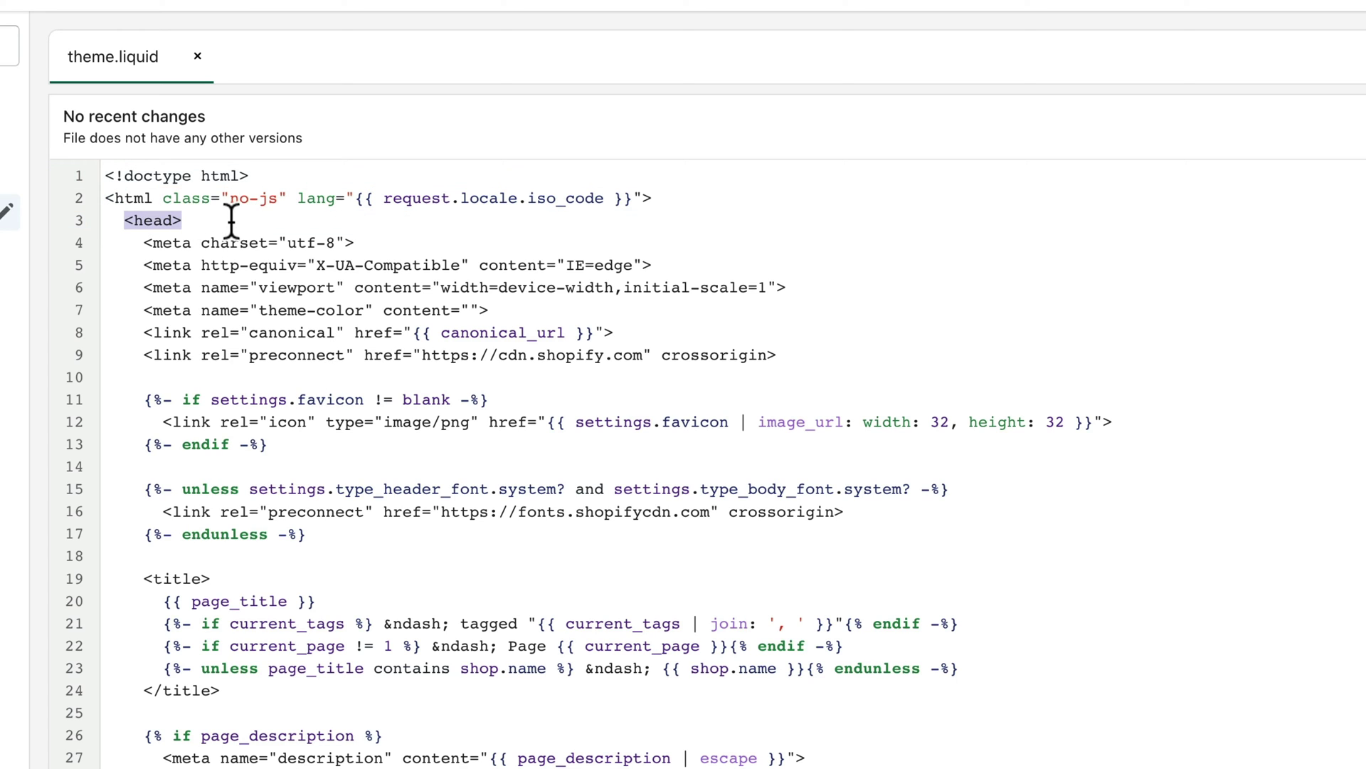
{"action": "left_click", "coordinate": [217, 221]}
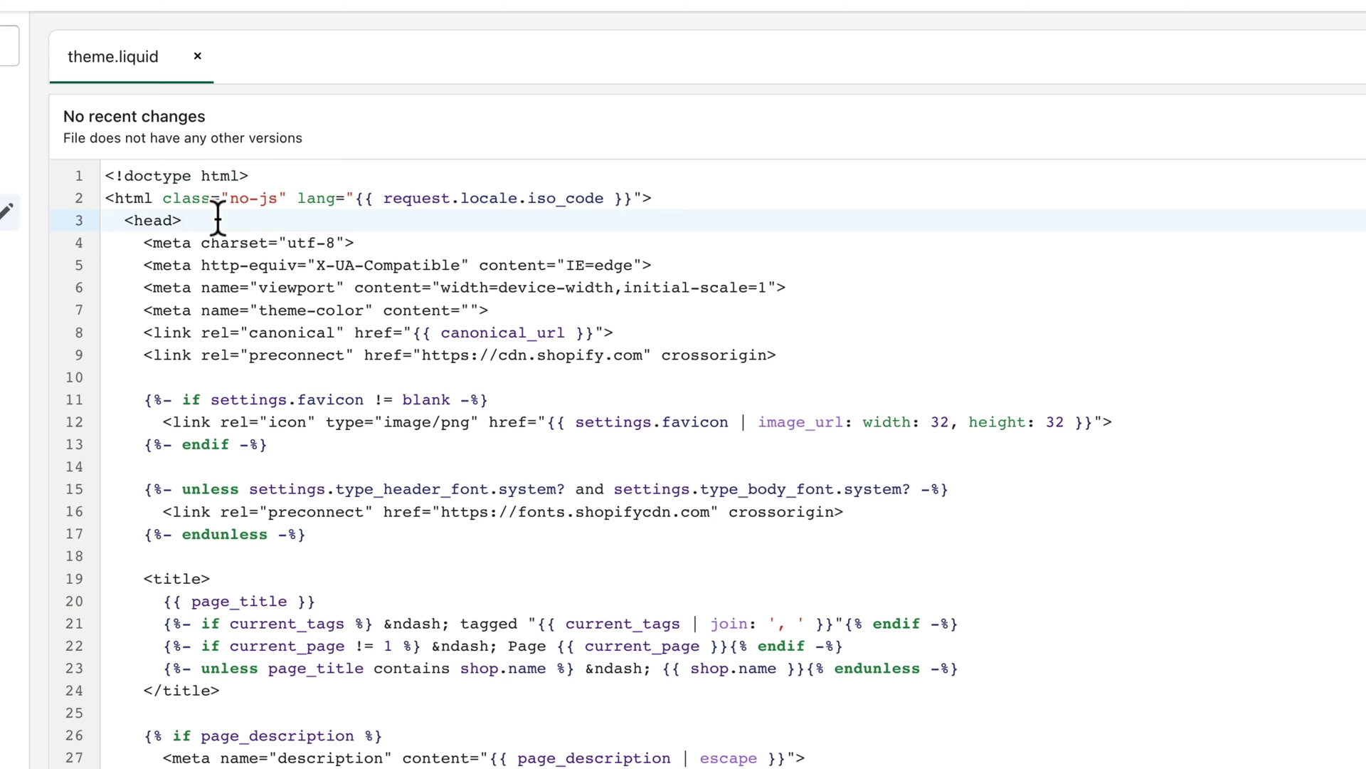
{"action": "key", "text": "Return"}
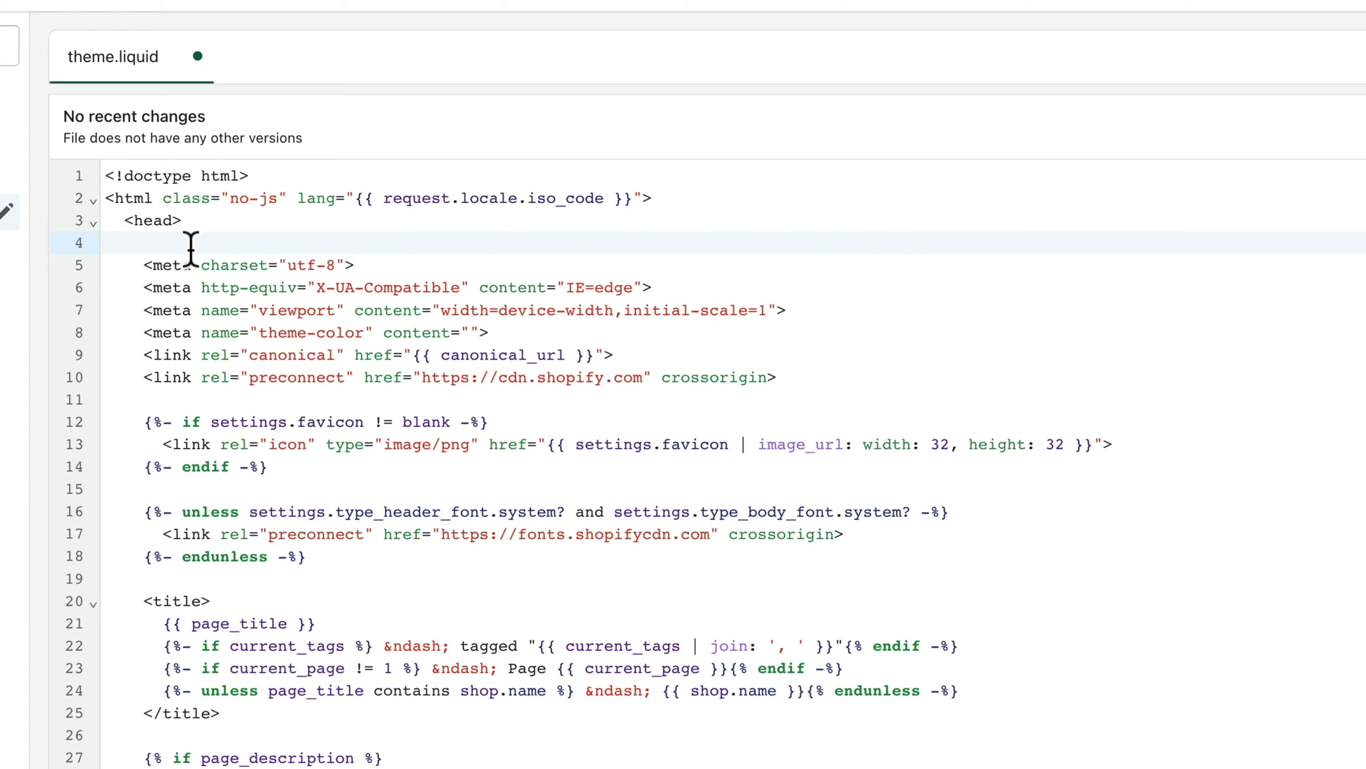
{"action": "key", "text": "super+v"}
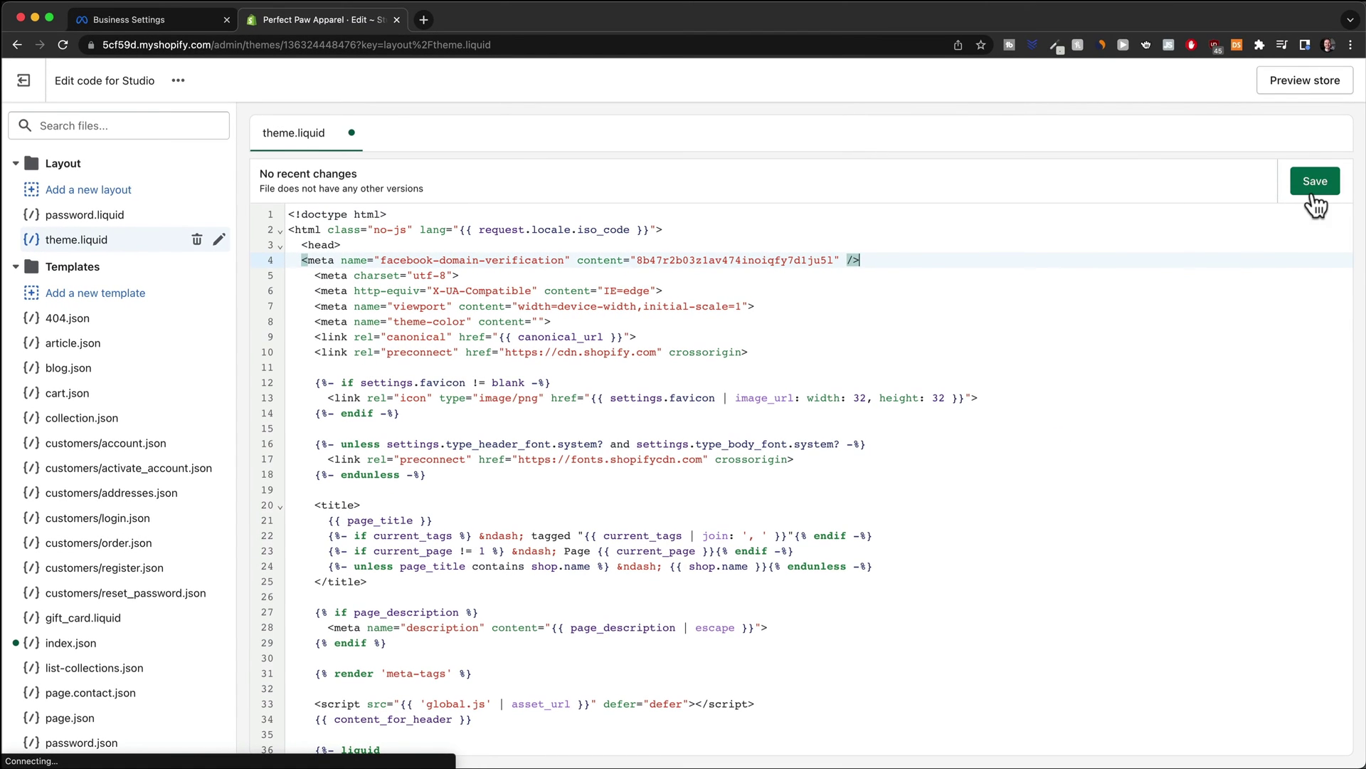
{"action": "left_click", "coordinate": [1315, 182]}
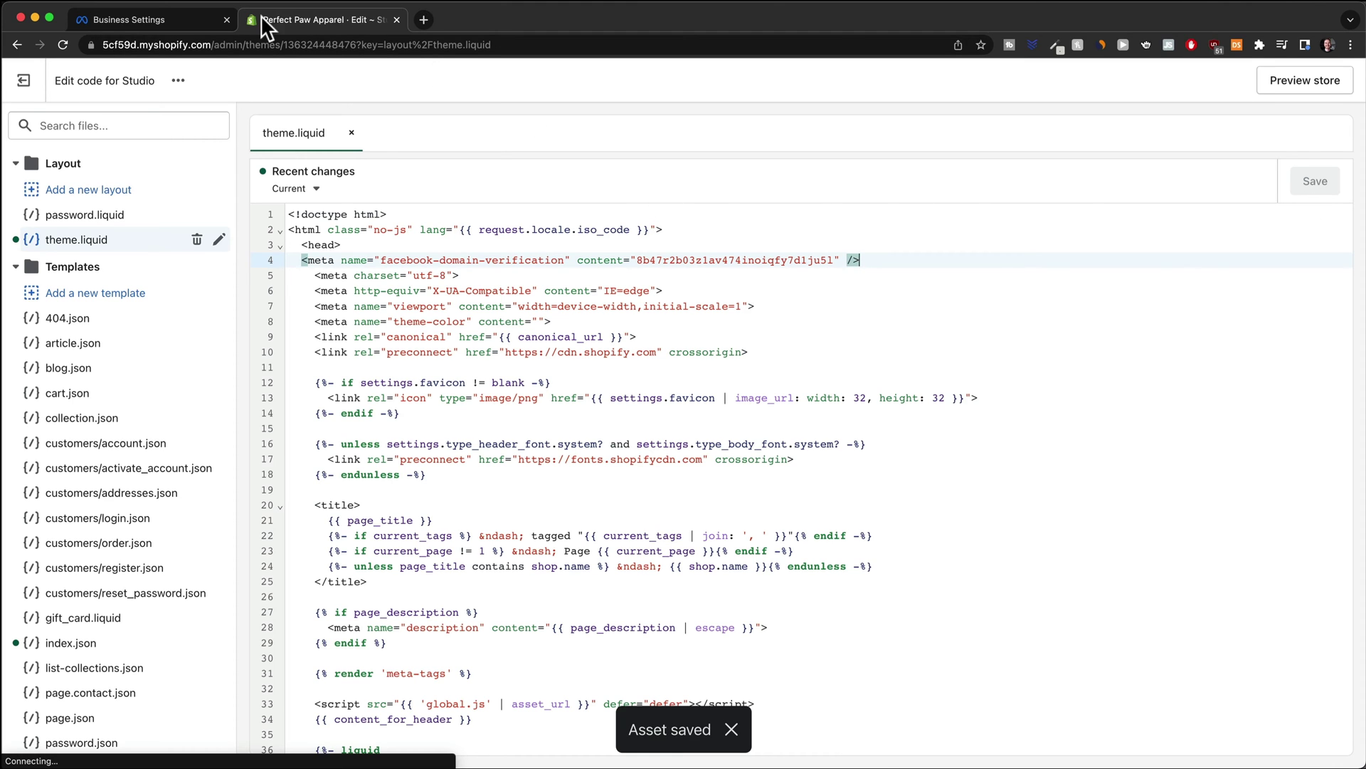
Step: Verify perfectpawapparel.com on its Meta domain page and select the verified domain name
{"action": "left_click", "coordinate": [206, 21]}
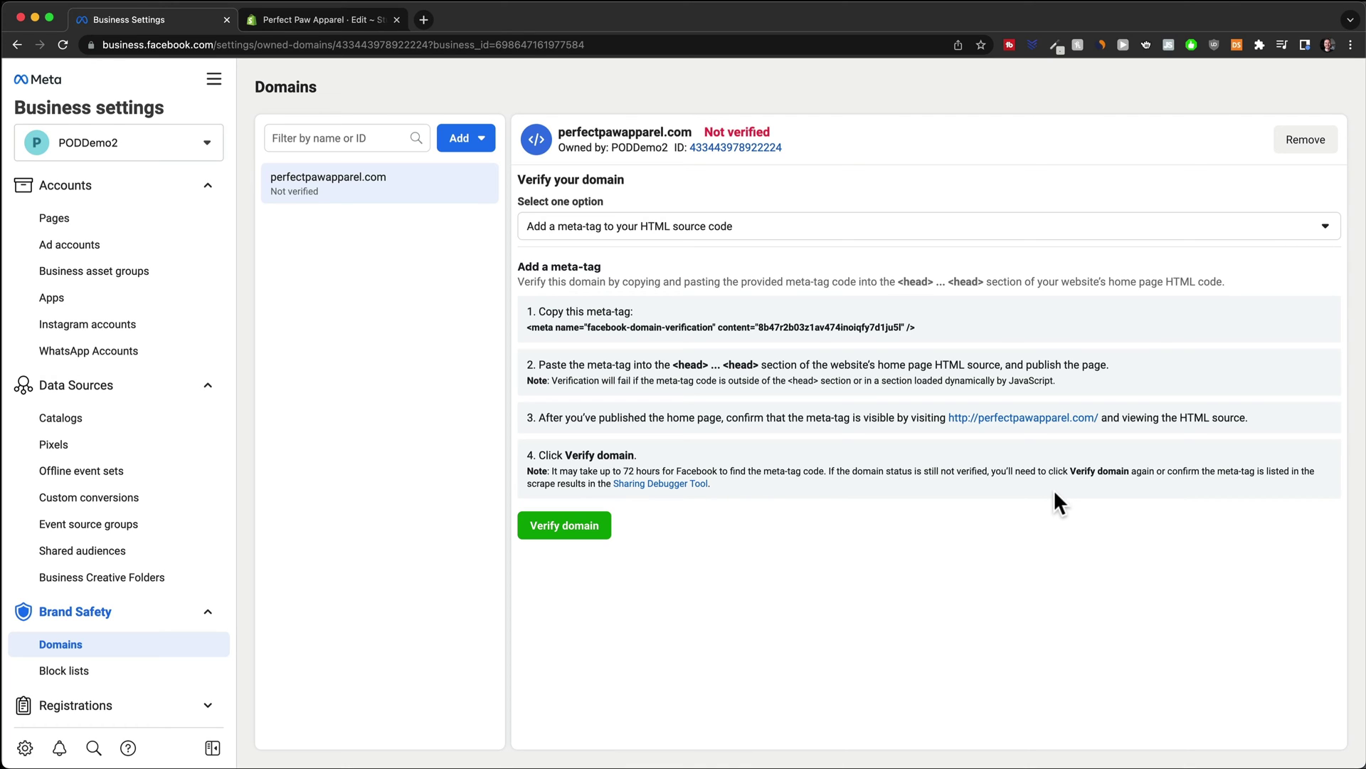
{"action": "left_click", "coordinate": [575, 532]}
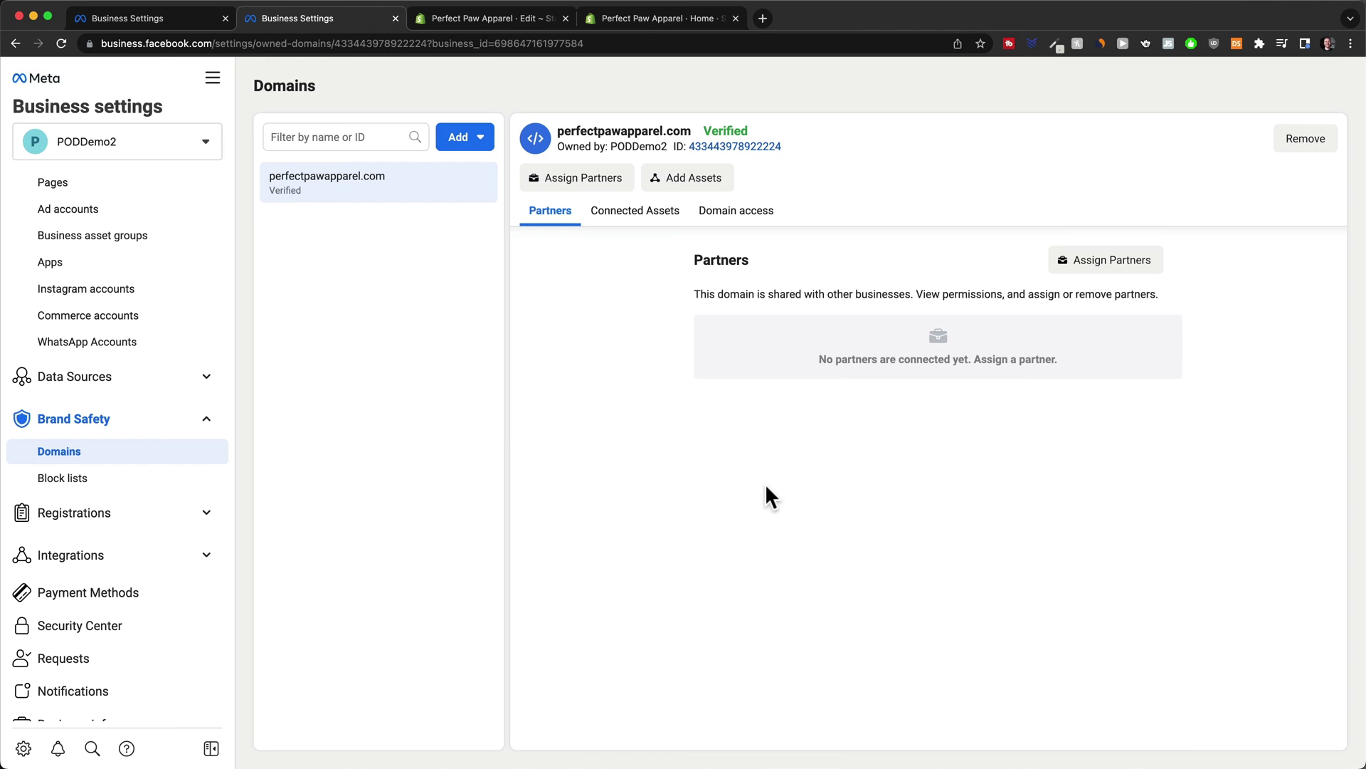
{"action": "left_click_drag", "start_coordinate": [556, 131], "coordinate": [694, 131]}
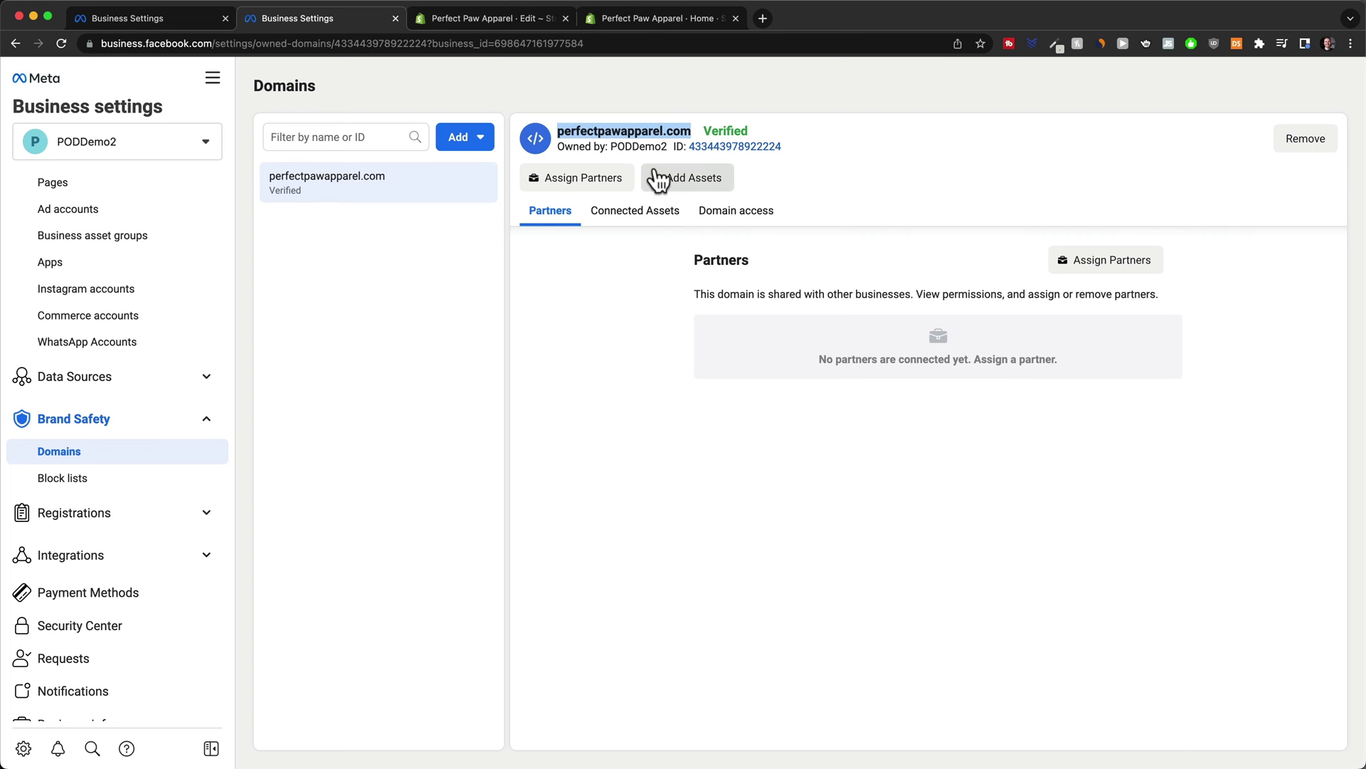
{"action": "left_click", "coordinate": [640, 22]}
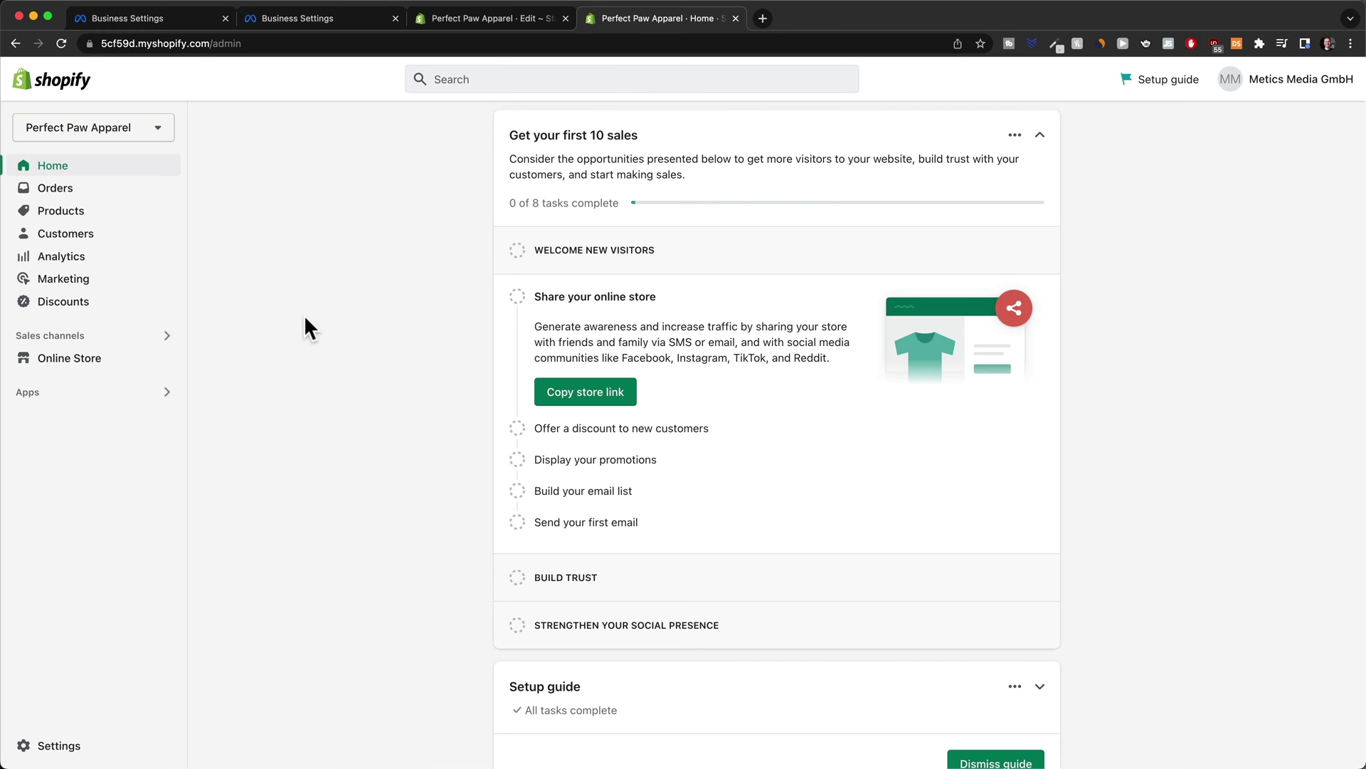
Step: Open Shopify's domain settings and copy the 5cf59d.myshopify.com store domain
{"action": "left_click", "coordinate": [60, 745]}
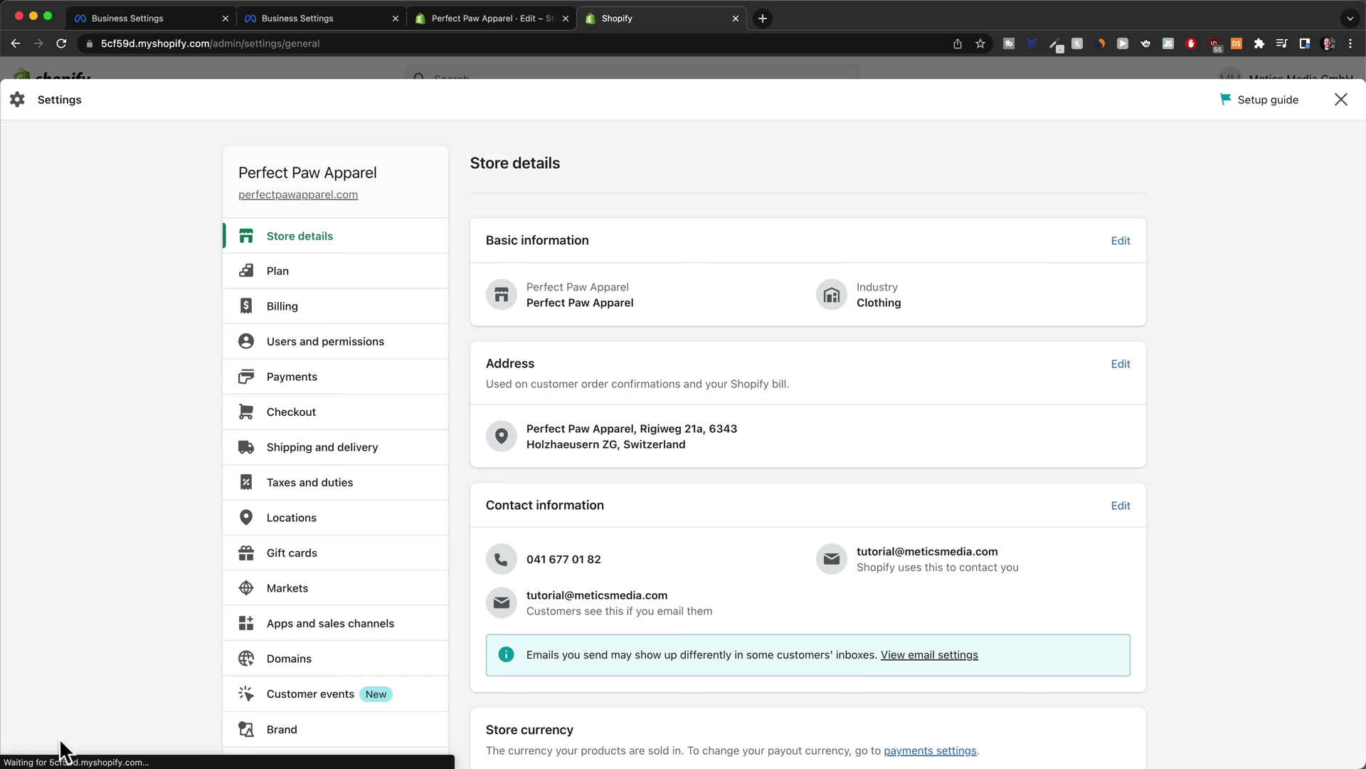
{"action": "left_click", "coordinate": [293, 653]}
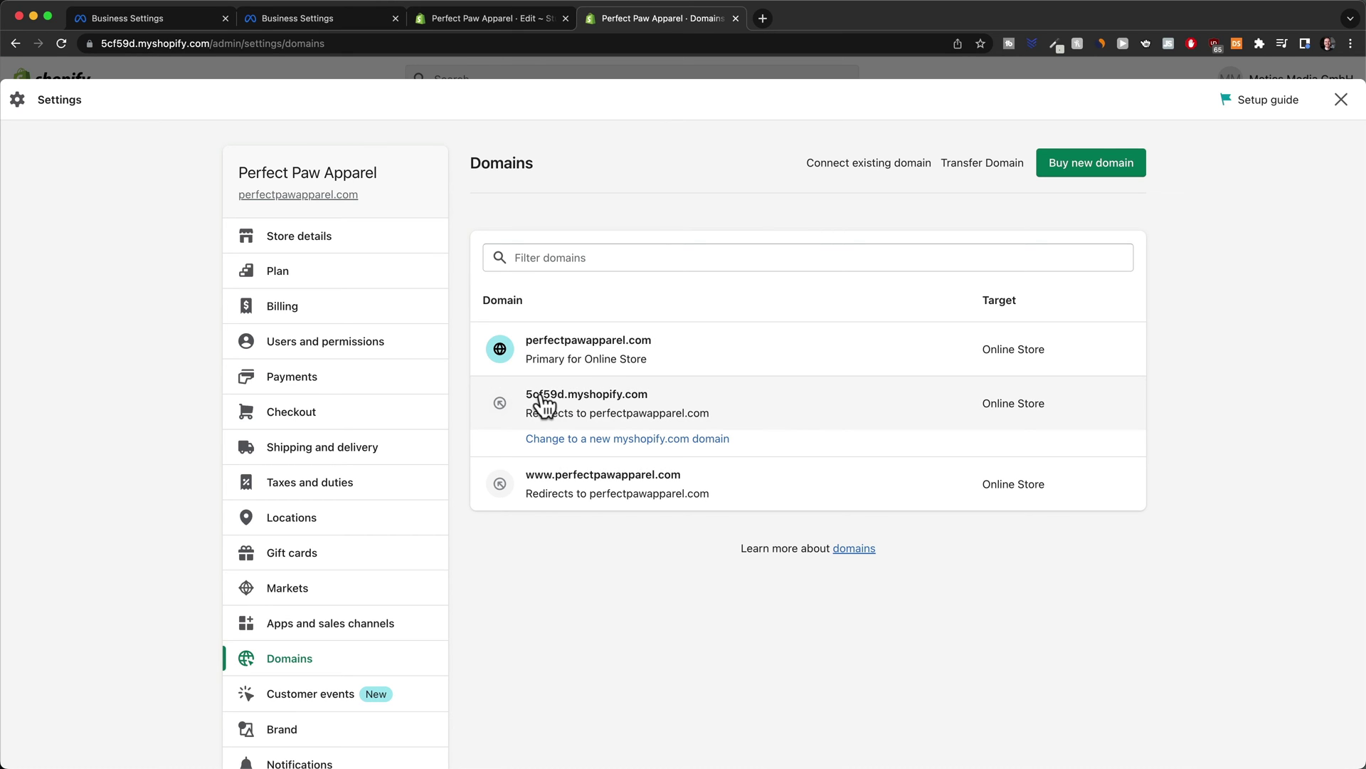
{"action": "left_click_drag", "start_coordinate": [618, 405], "coordinate": [528, 391]}
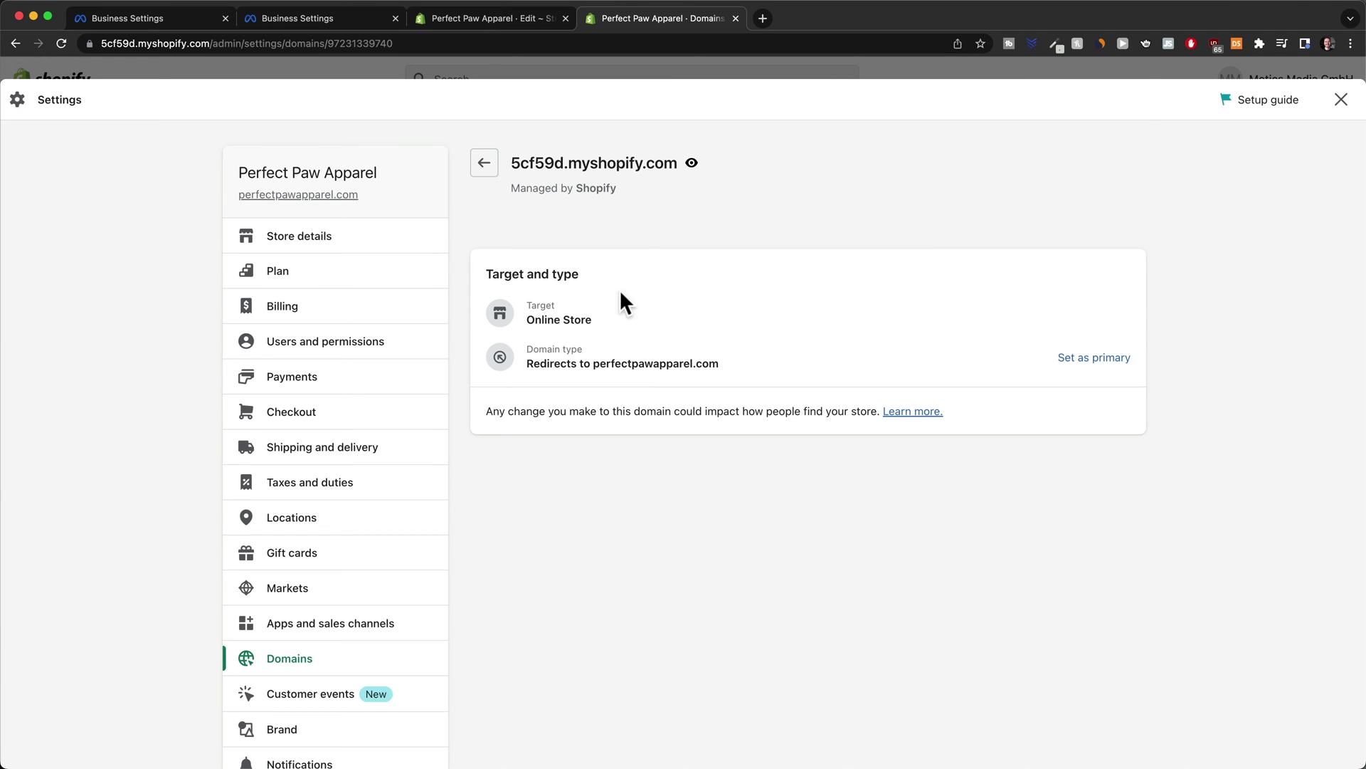
{"action": "left_click_drag", "start_coordinate": [676, 163], "coordinate": [513, 171]}
{"action": "key", "text": "super+c"}
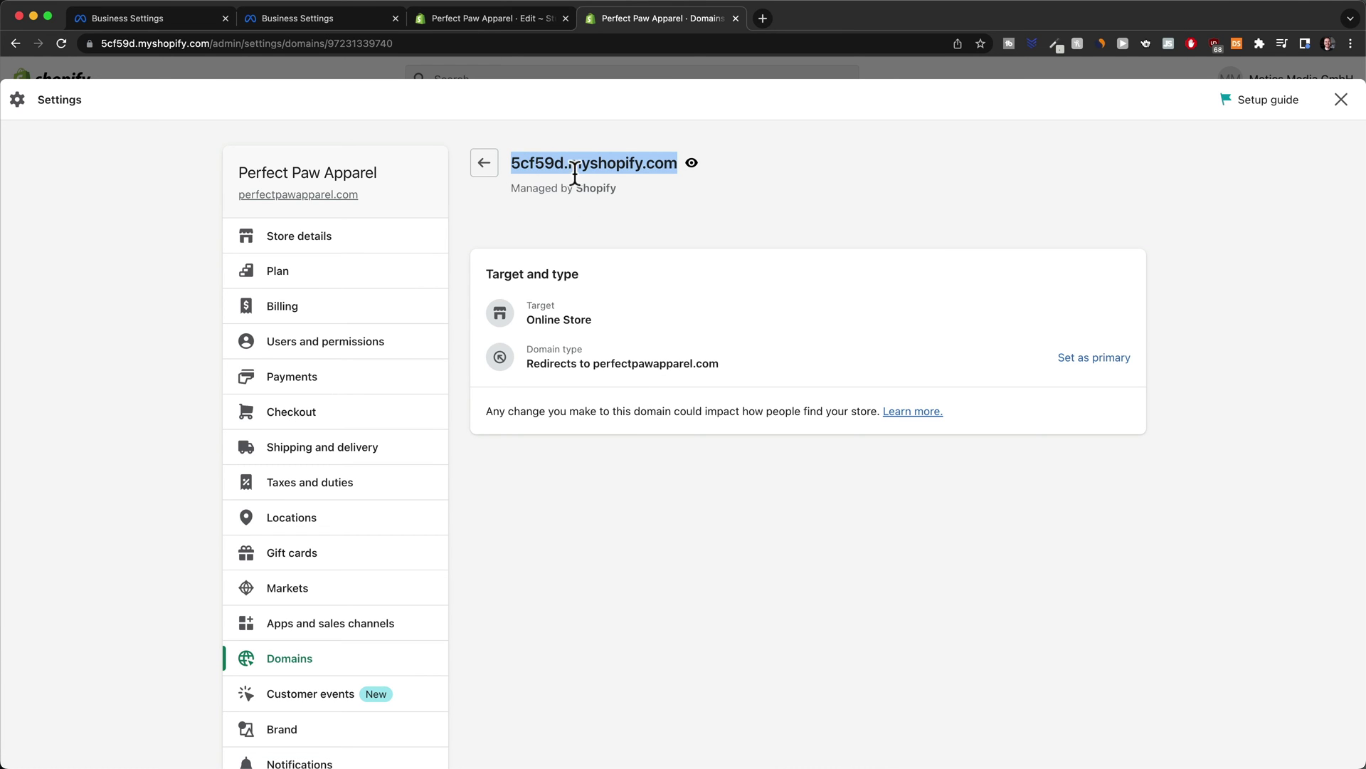
{"action": "left_click", "coordinate": [325, 18]}
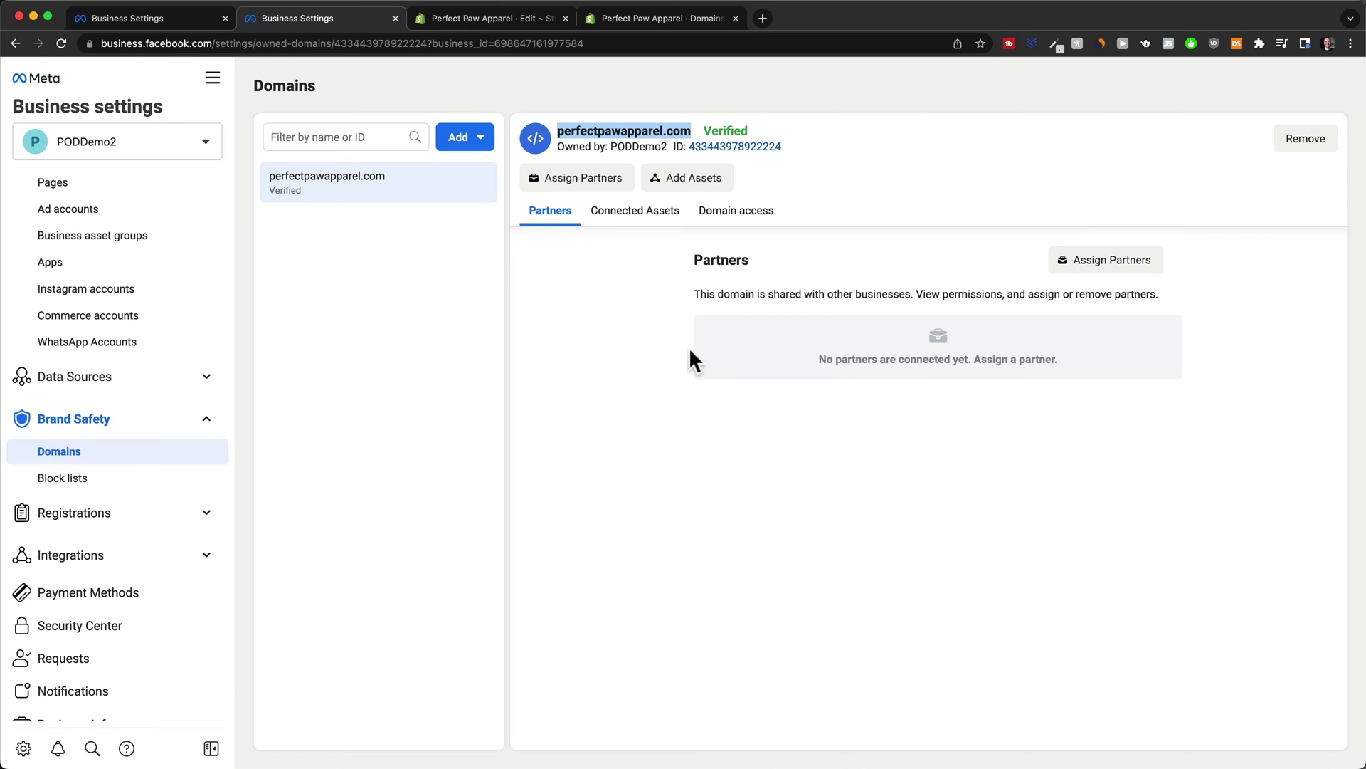
Step: Create the new domain 5cf59d.myshopify.com by pasting it, then copy its verification meta tag
{"action": "left_click", "coordinate": [477, 144]}
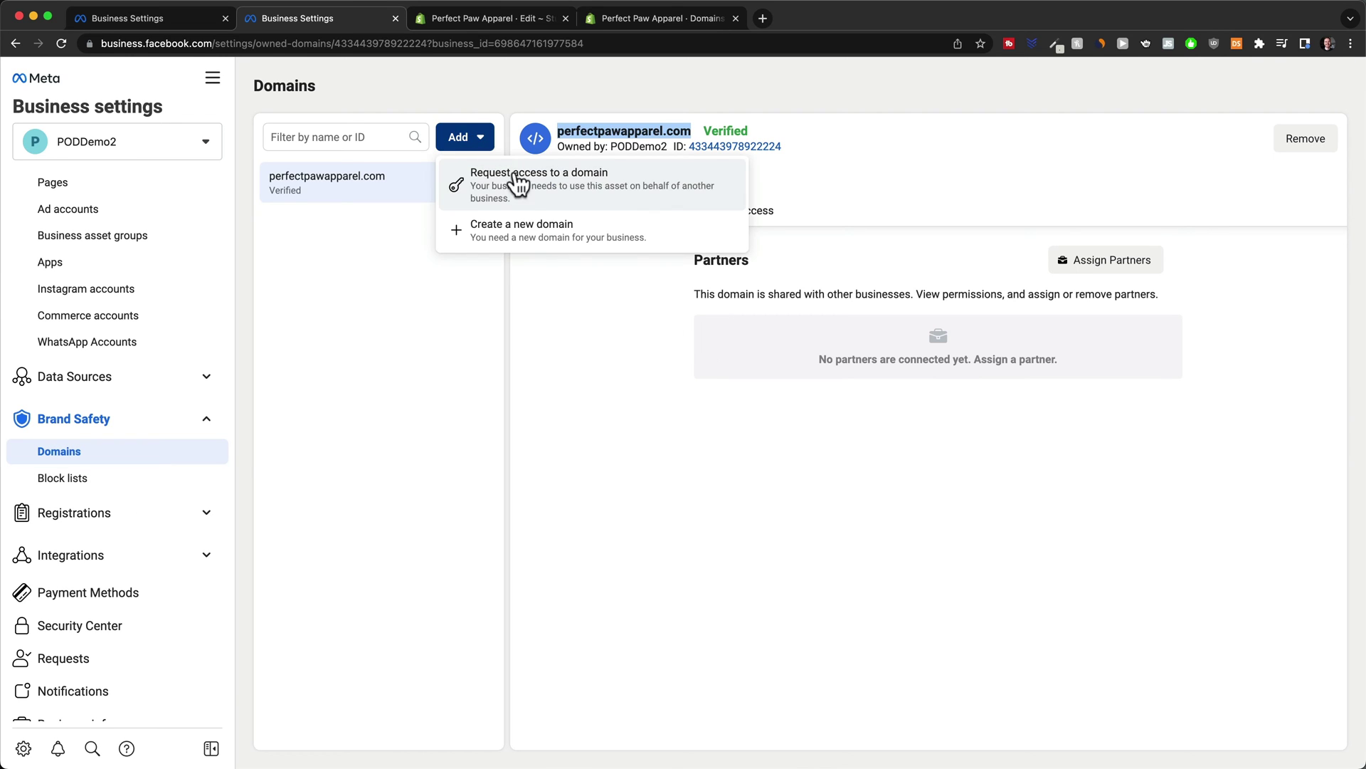
{"action": "left_click", "coordinate": [522, 236]}
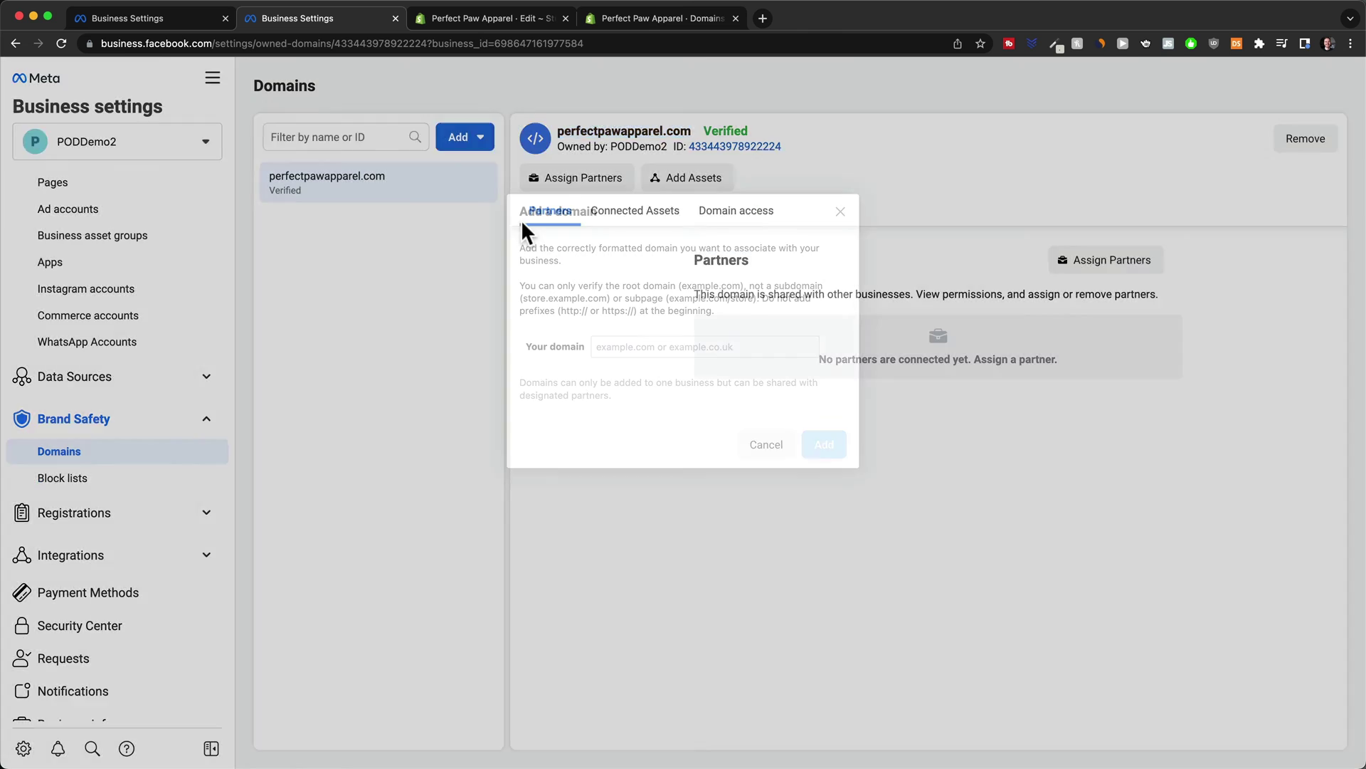
{"action": "left_click", "coordinate": [661, 347]}
{"action": "key", "text": "super+v"}
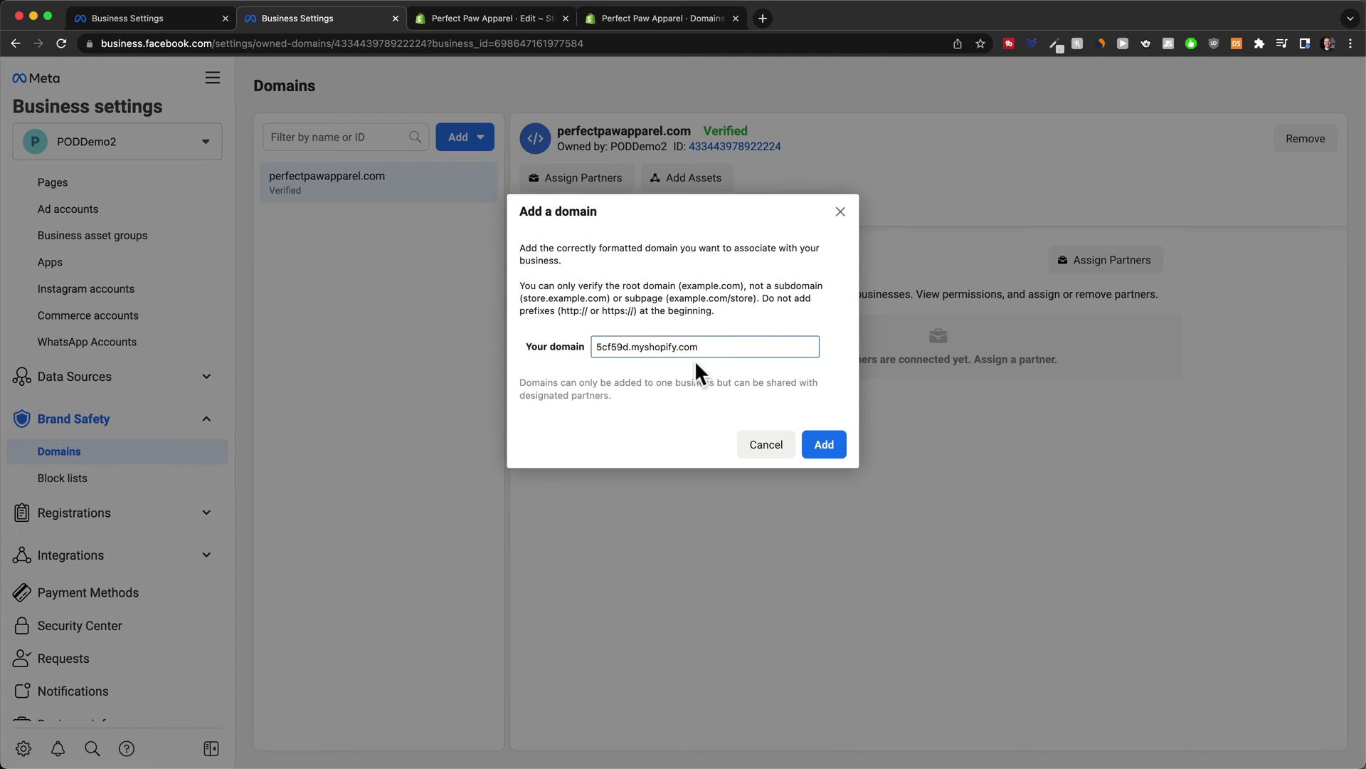
{"action": "left_click", "coordinate": [824, 445]}
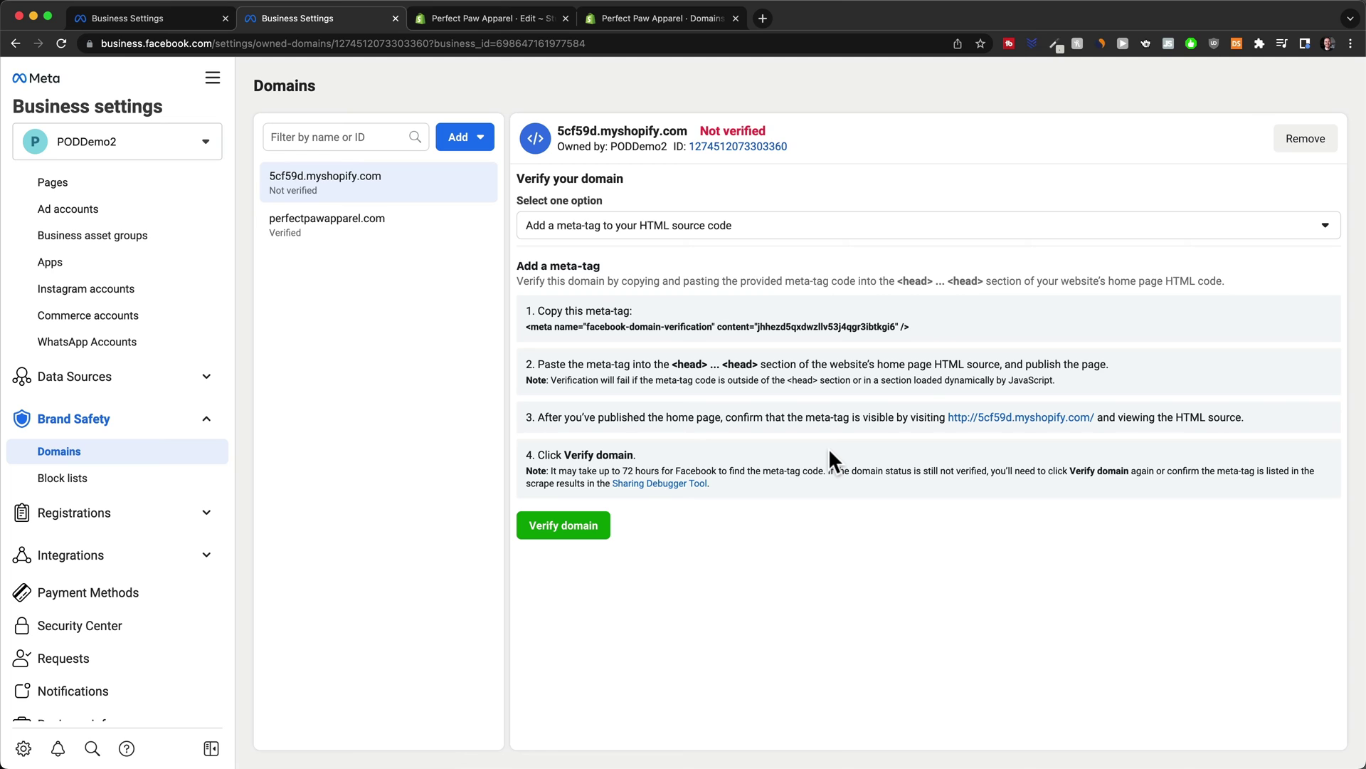
{"action": "left_click", "coordinate": [747, 329]}
Step: Close the Shopify settings and open the Studio theme's theme.liquid for editing
{"action": "left_click", "coordinate": [470, 19]}
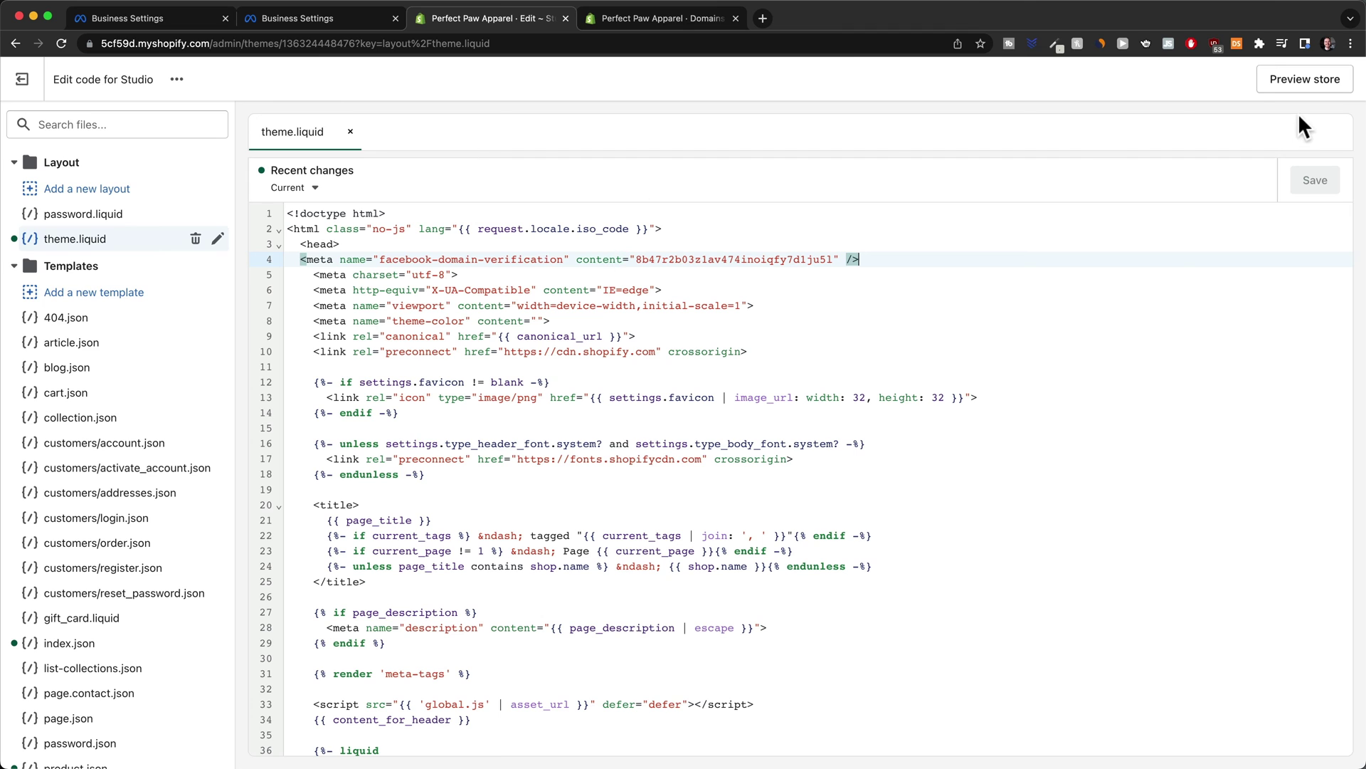
{"action": "left_click", "coordinate": [655, 19]}
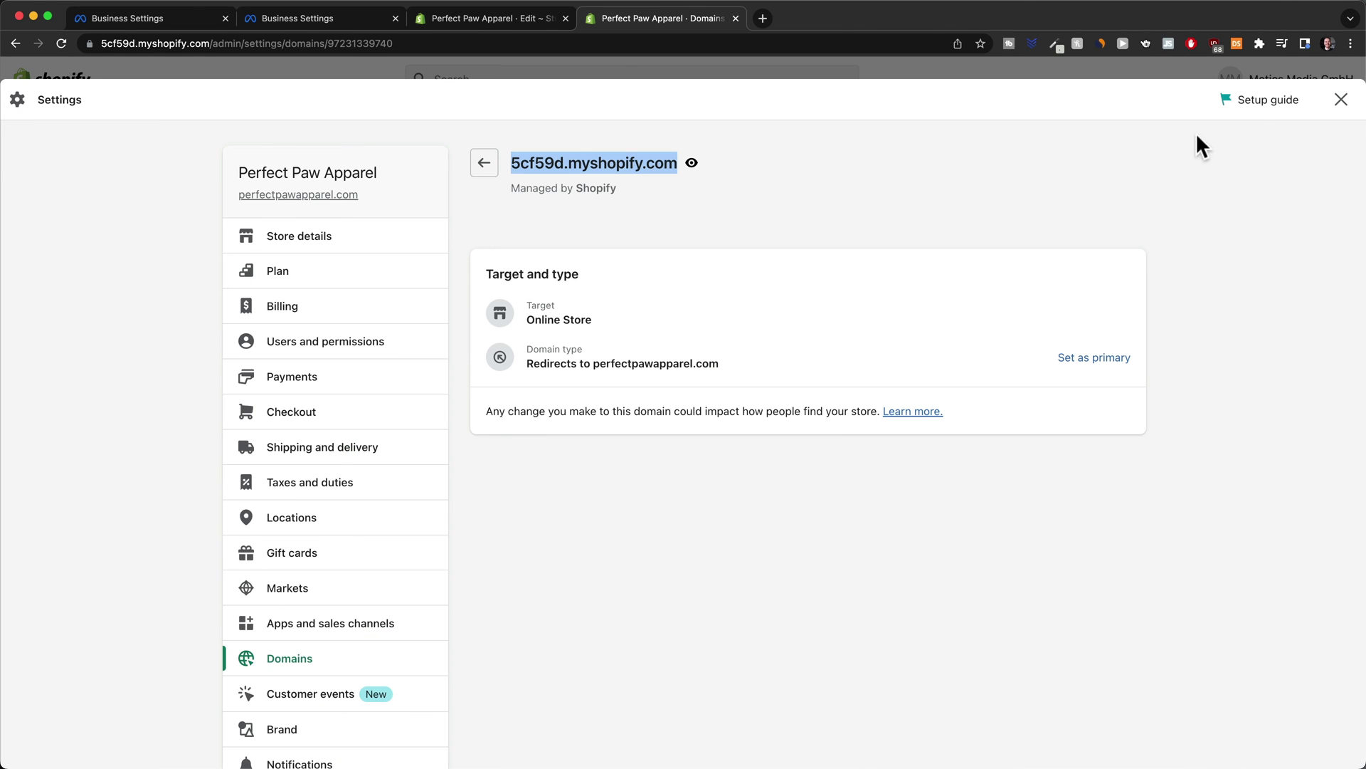
{"action": "left_click", "coordinate": [1341, 99]}
{"action": "left_click", "coordinate": [52, 361]}
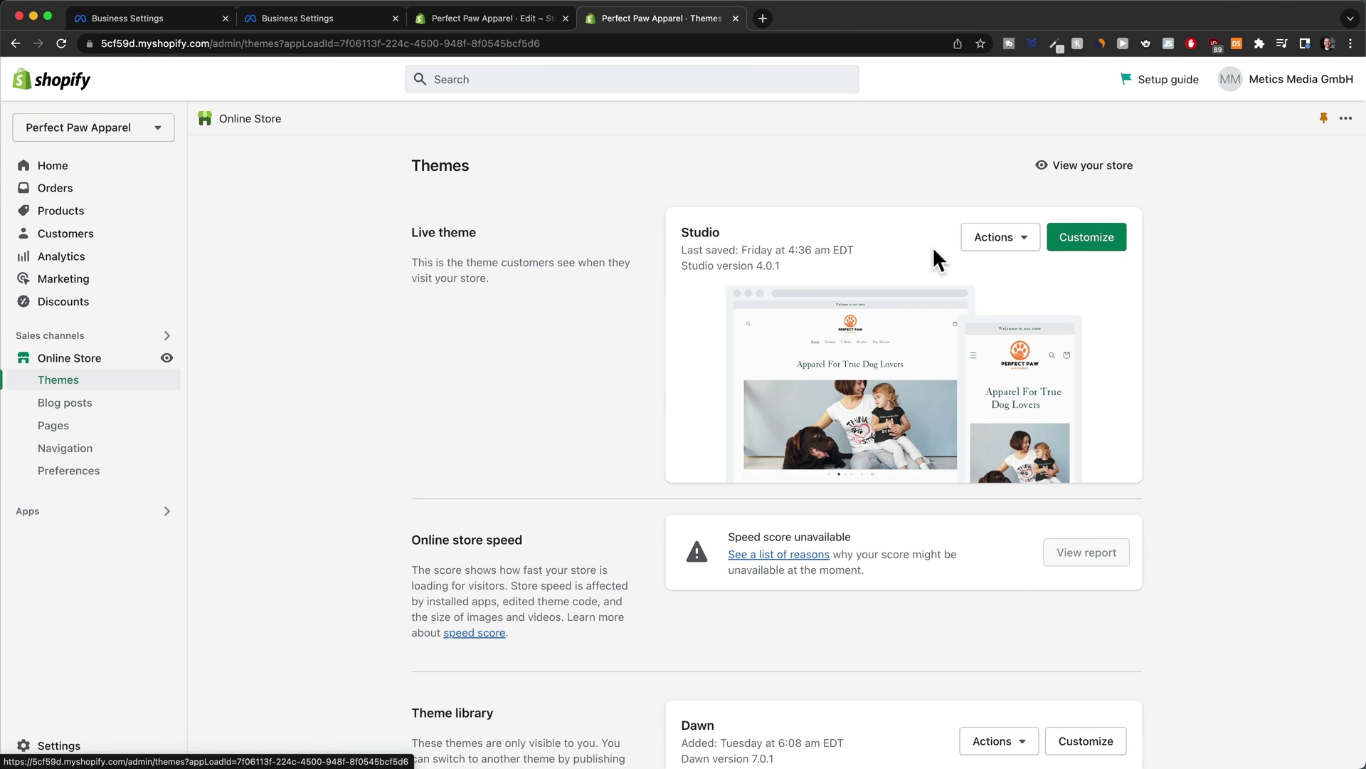
{"action": "left_click", "coordinate": [1017, 245]}
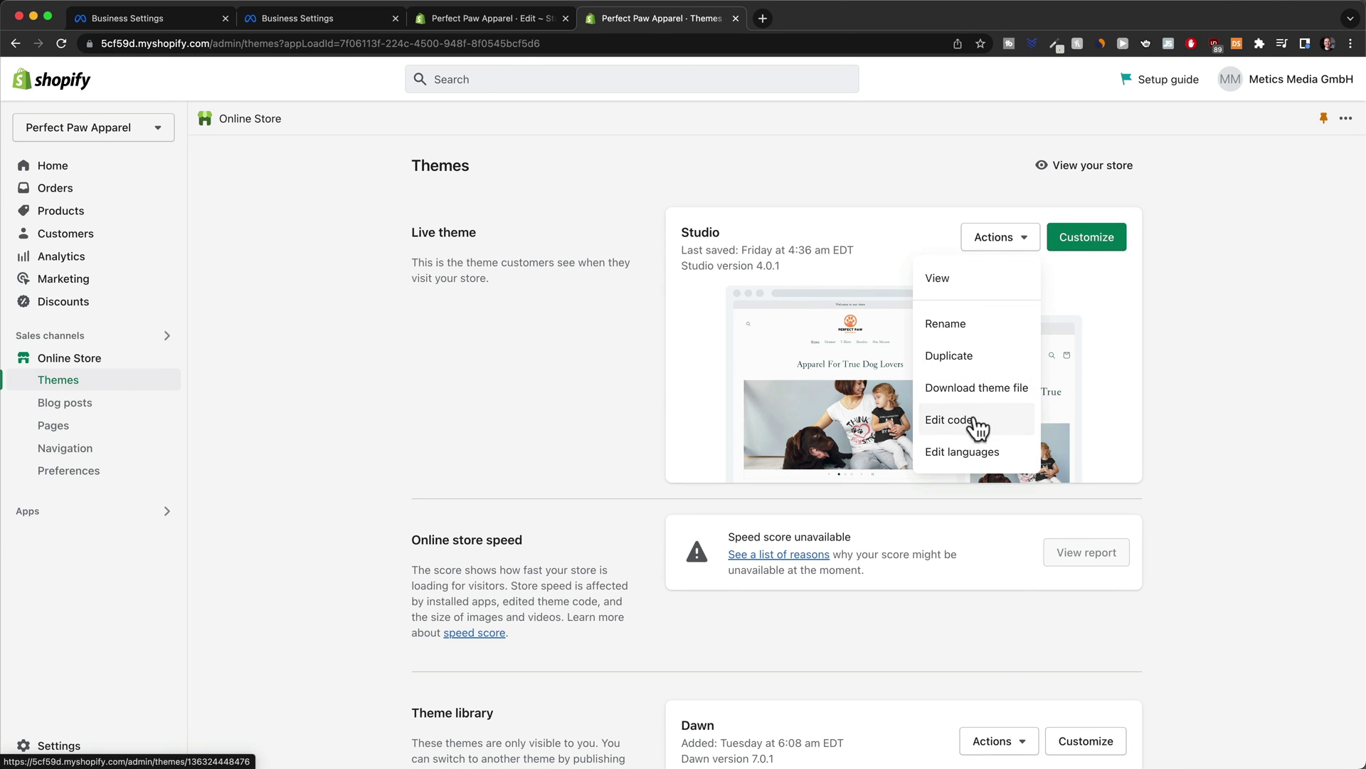
{"action": "left_click", "coordinate": [951, 420]}
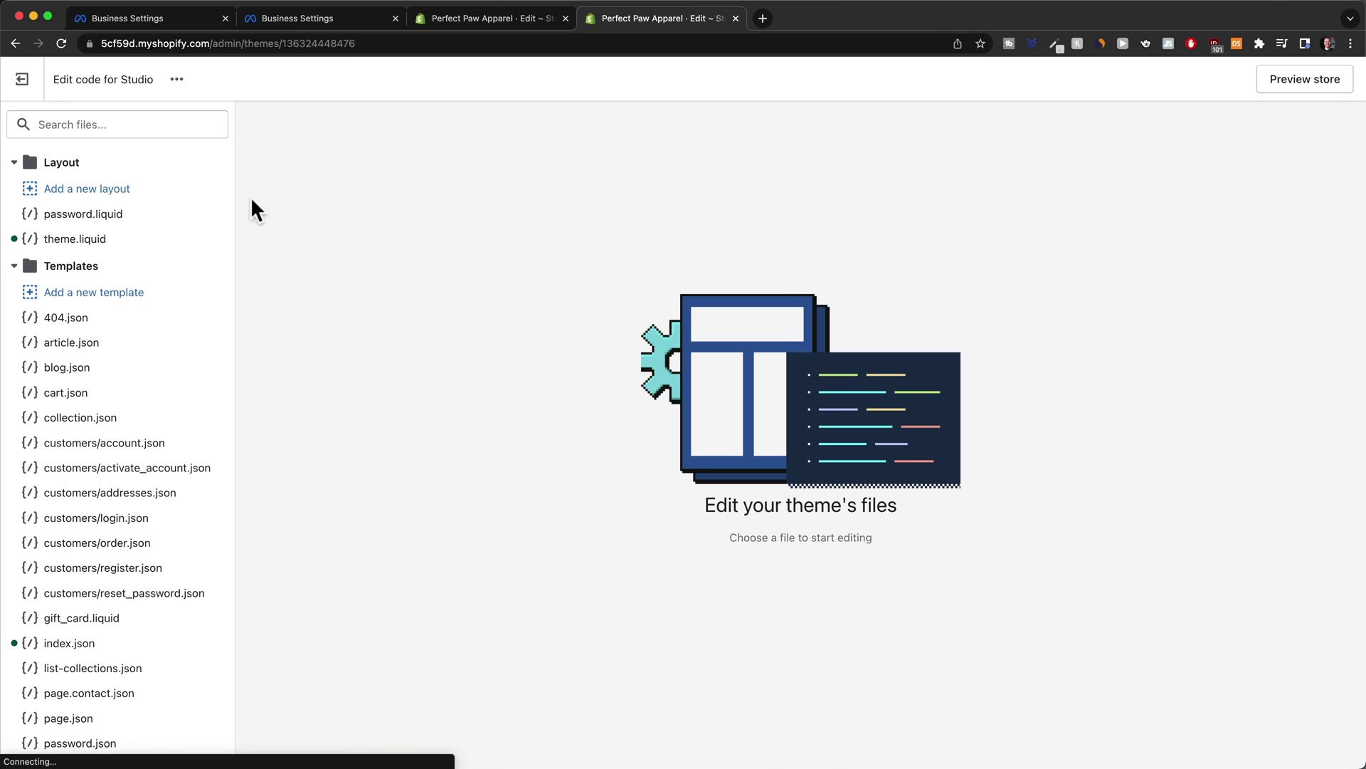
{"action": "left_click", "coordinate": [100, 245]}
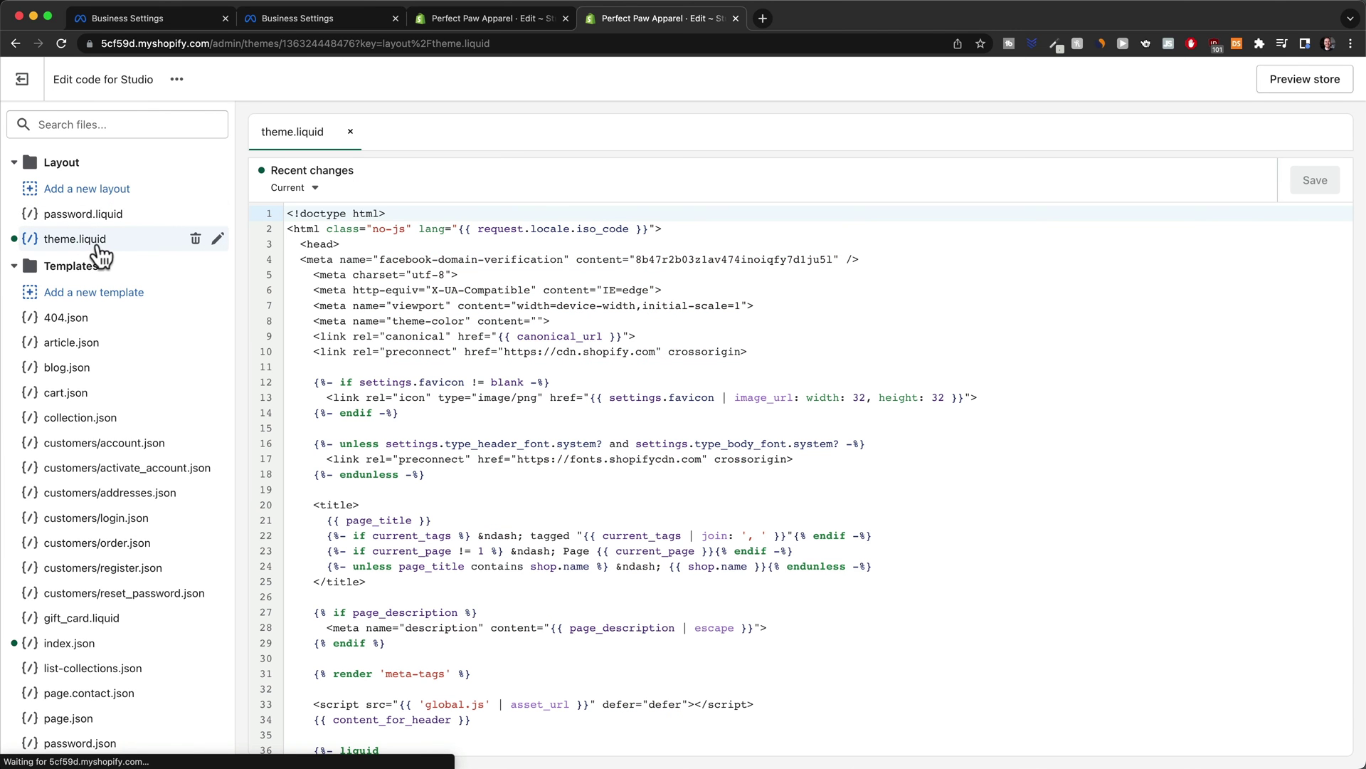
Step: Paste the second verification meta tag on a new line 4 after <head> and save
{"action": "left_click", "coordinate": [359, 243]}
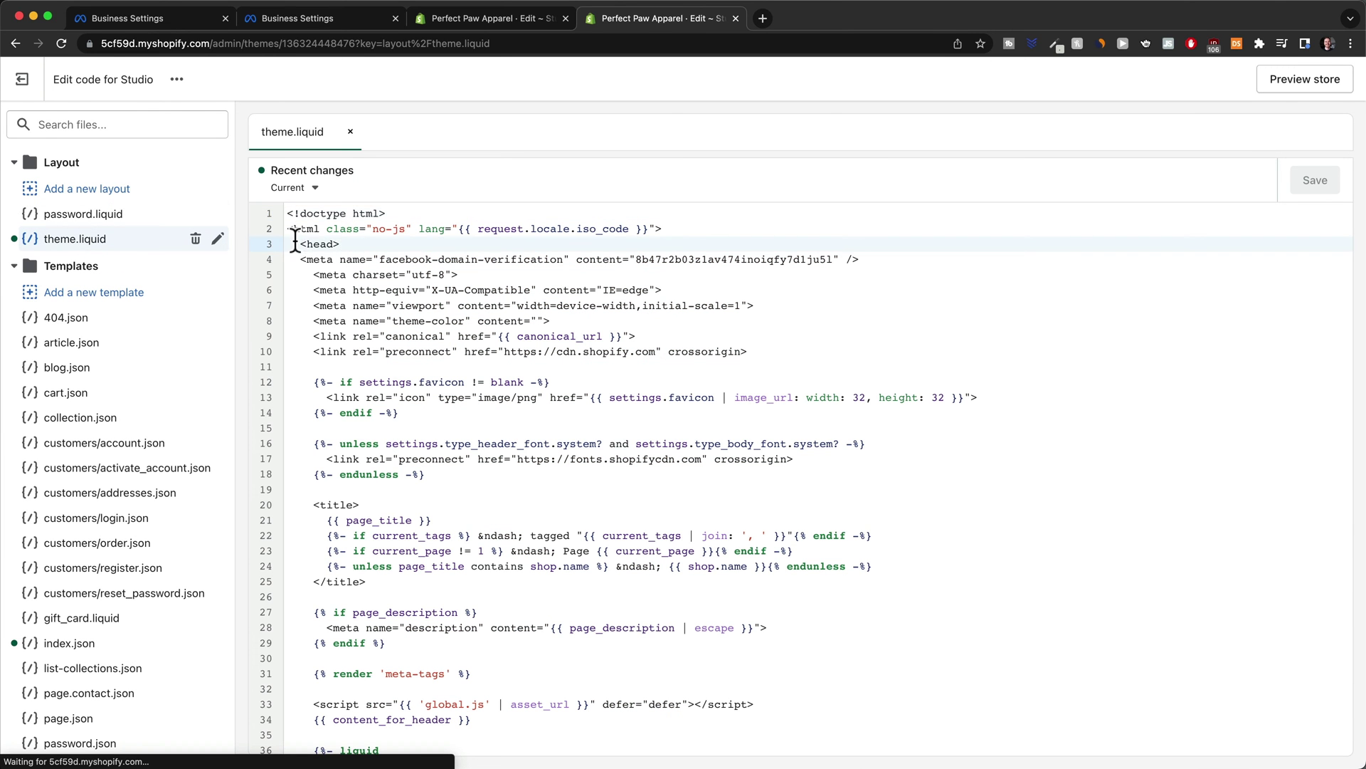
{"action": "key", "text": "Return"}
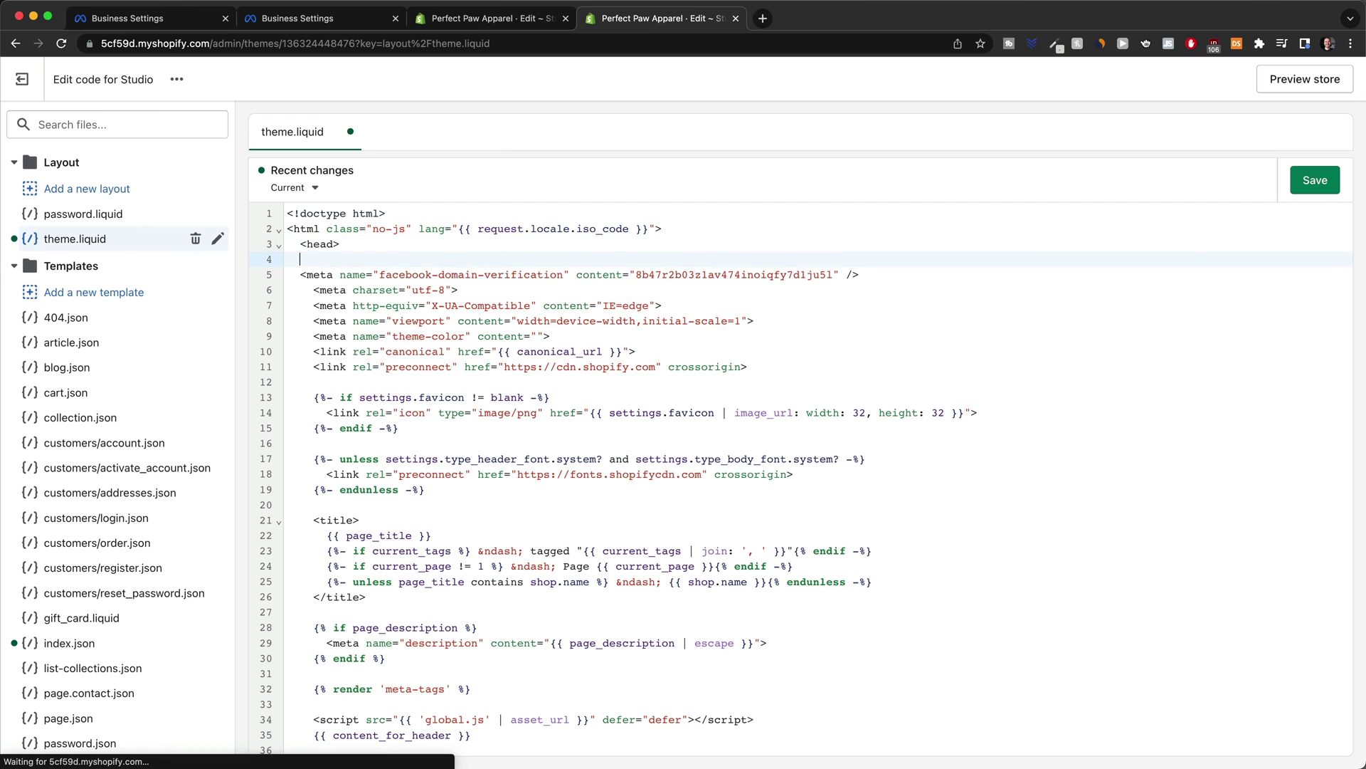
{"action": "key", "text": "super+v"}
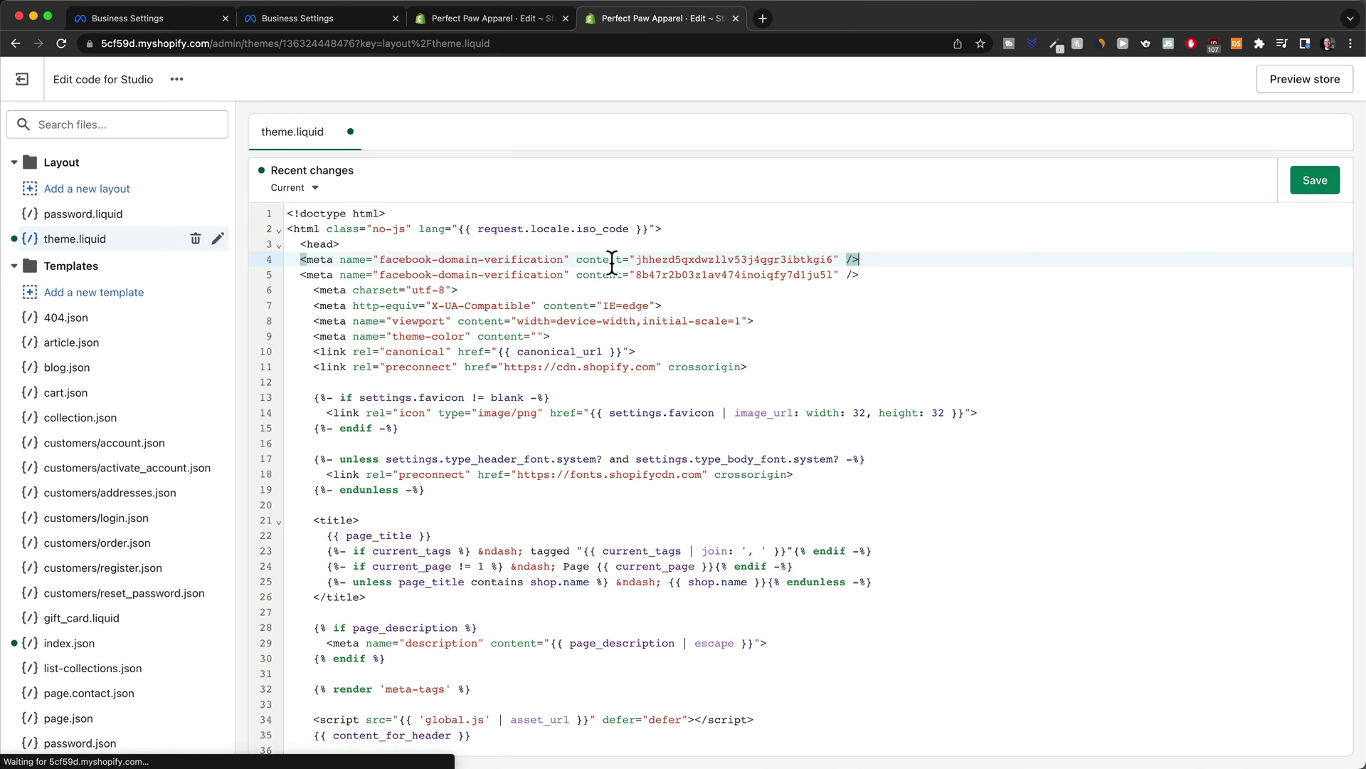
{"action": "left_click", "coordinate": [1313, 182]}
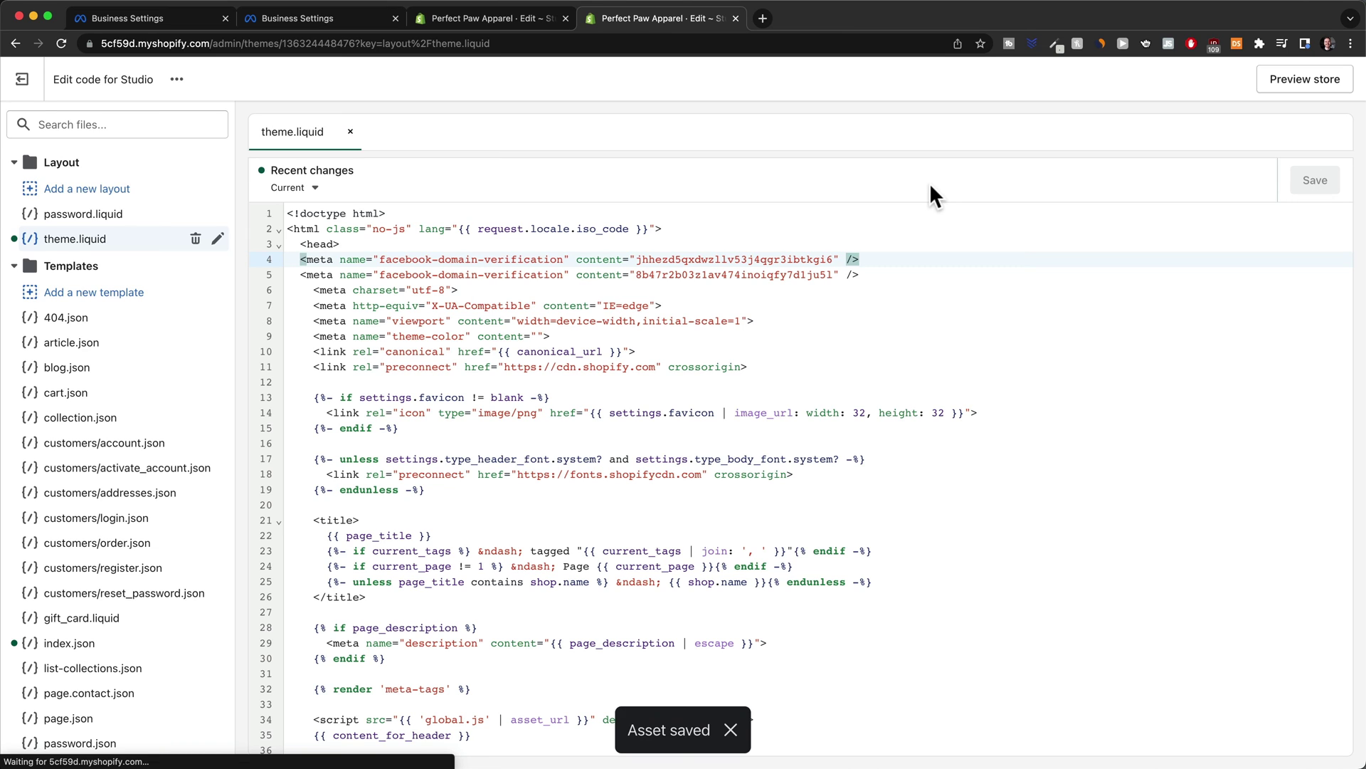
Step: Return to Meta Business Settings and bring up the 5cf59d.myshopify.com domain page for verification
{"action": "left_click", "coordinate": [175, 20]}
{"action": "left_click", "coordinate": [271, 20]}
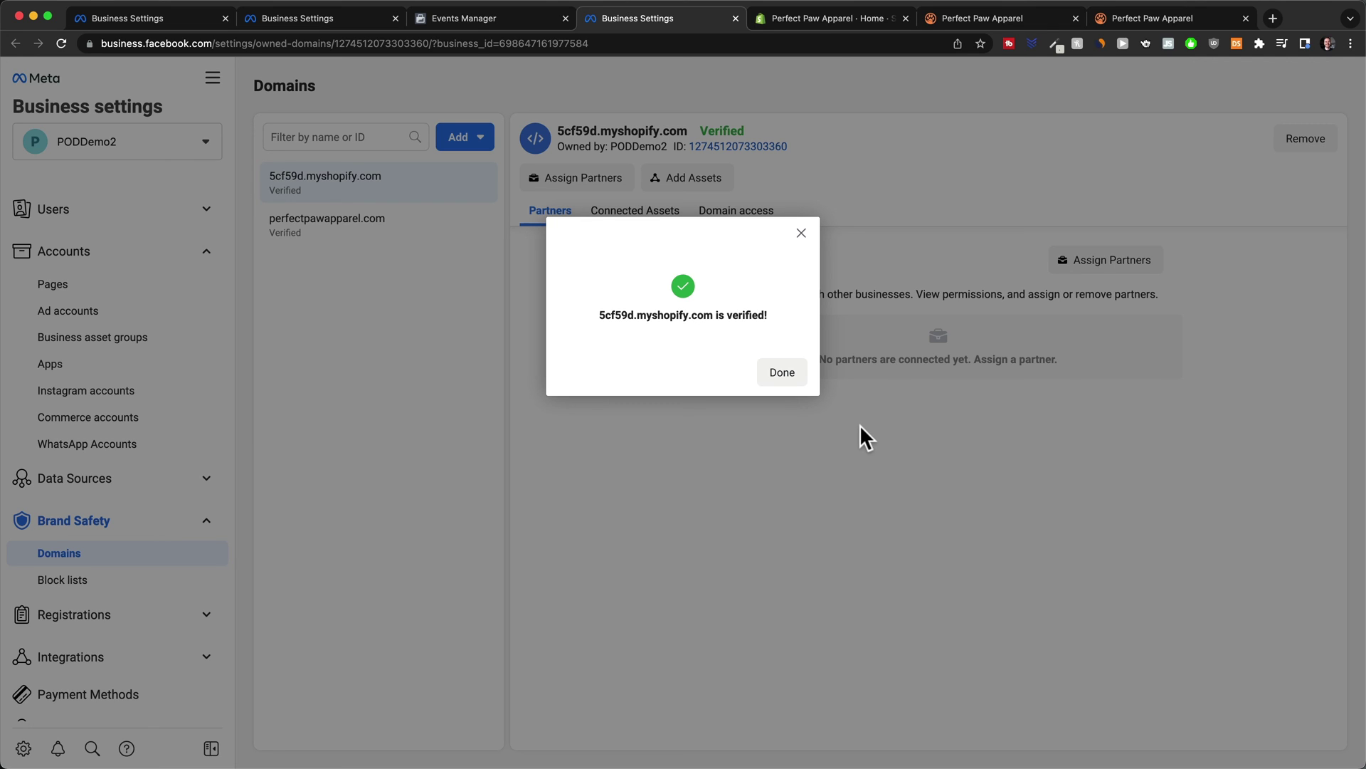
Step: Open perfectpawapparel.com in Shopify's domain settings, check Meta's verification, and set it as primary
{"action": "left_click", "coordinate": [829, 21]}
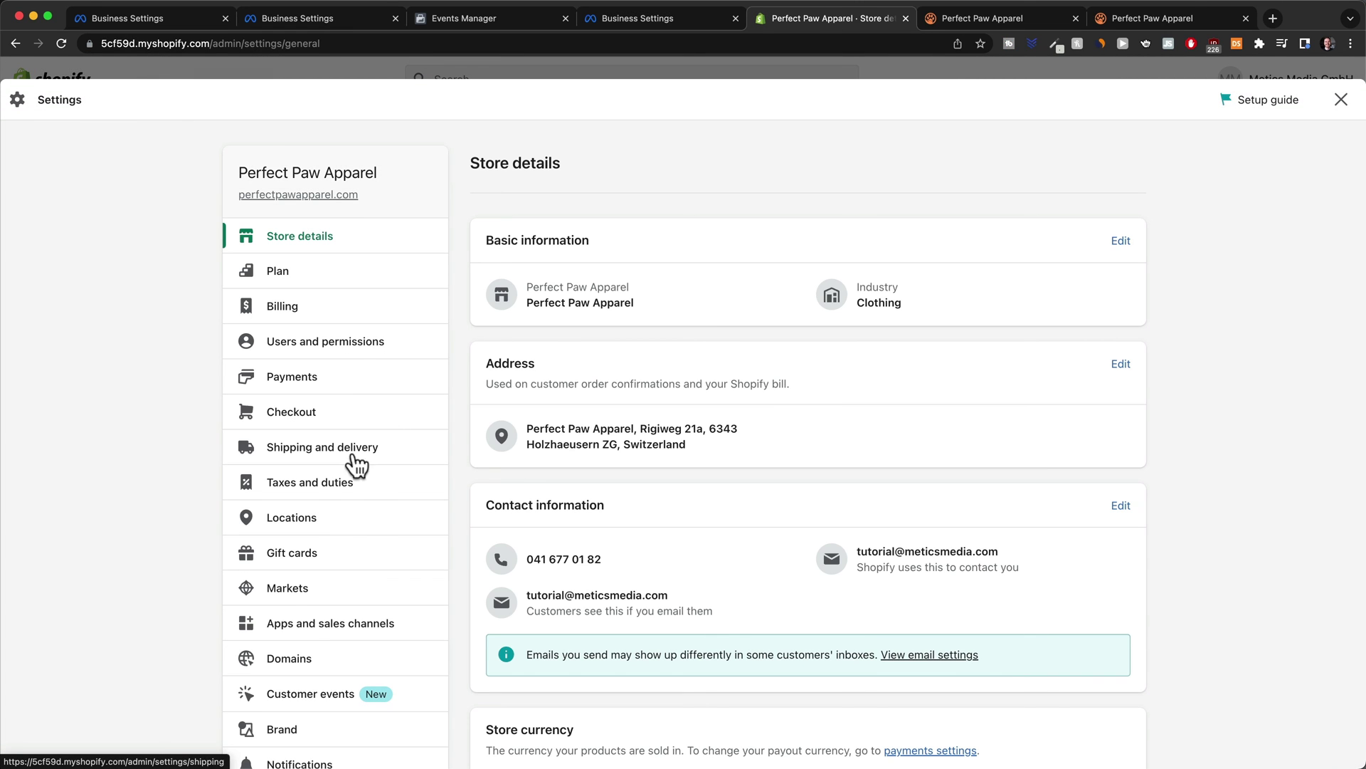
{"action": "left_click", "coordinate": [316, 656]}
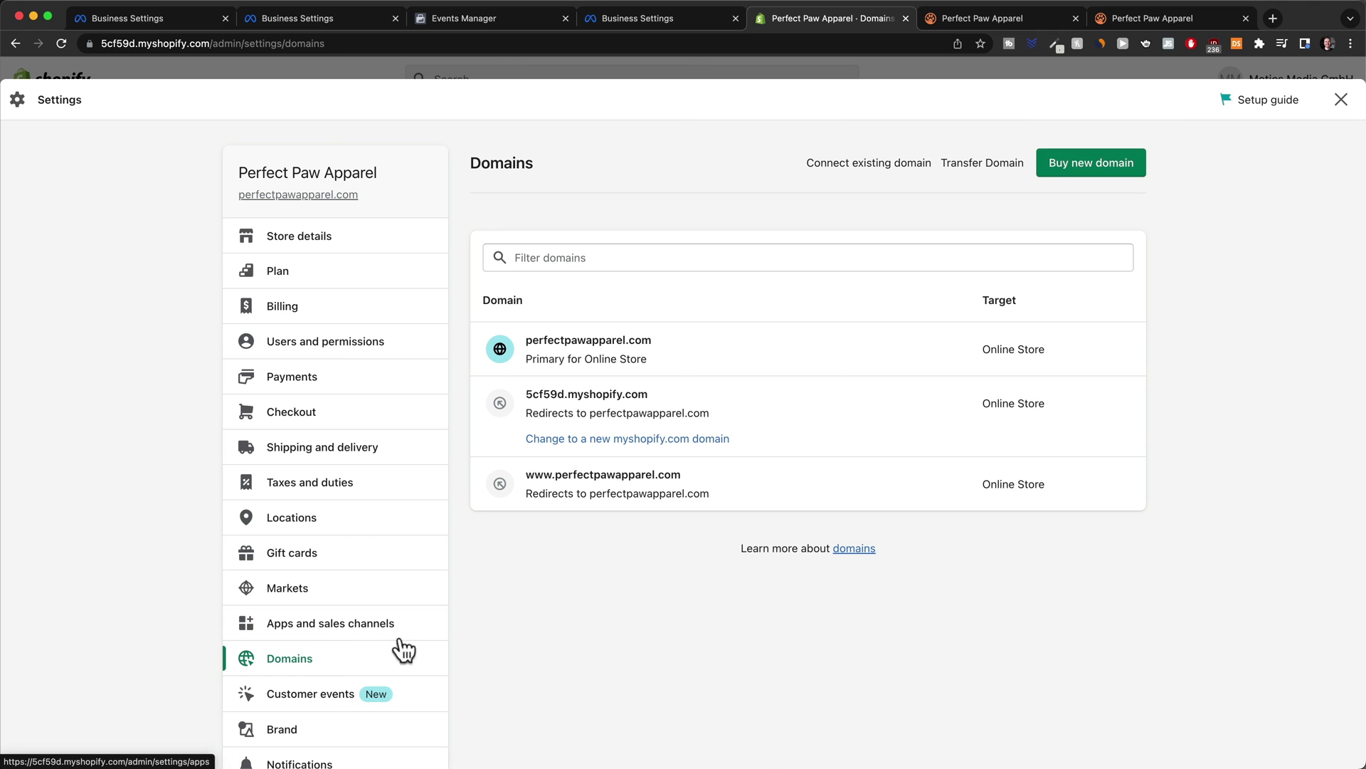
{"action": "left_click", "coordinate": [701, 349]}
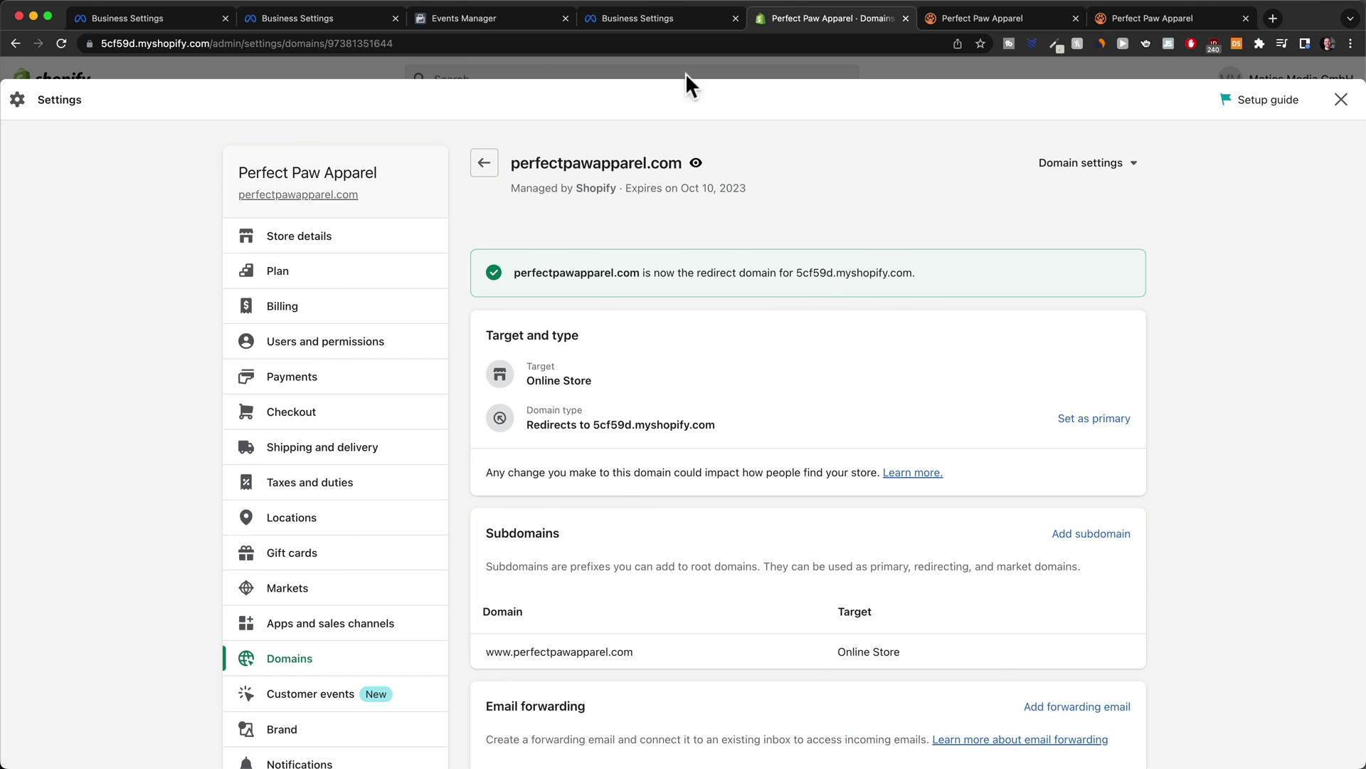
{"action": "left_click", "coordinate": [655, 20]}
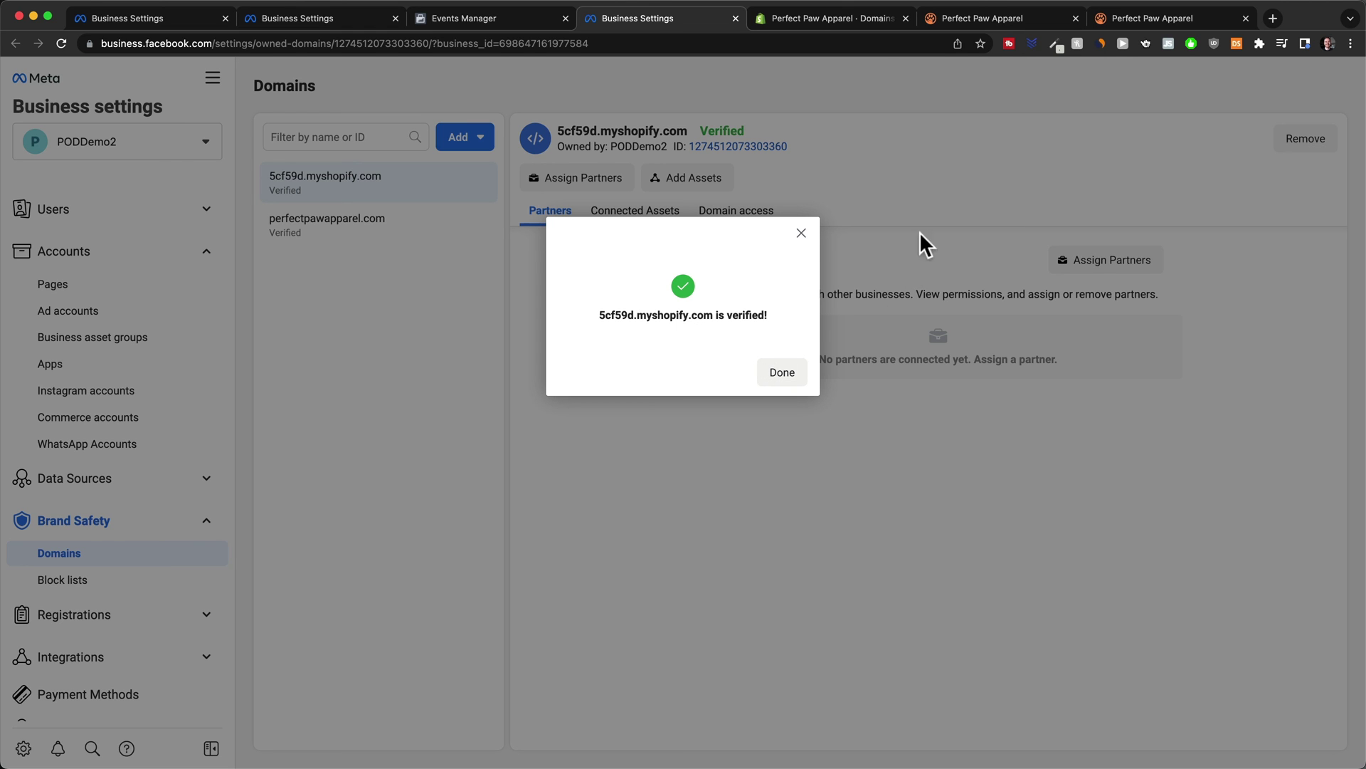
{"action": "left_click", "coordinate": [832, 15]}
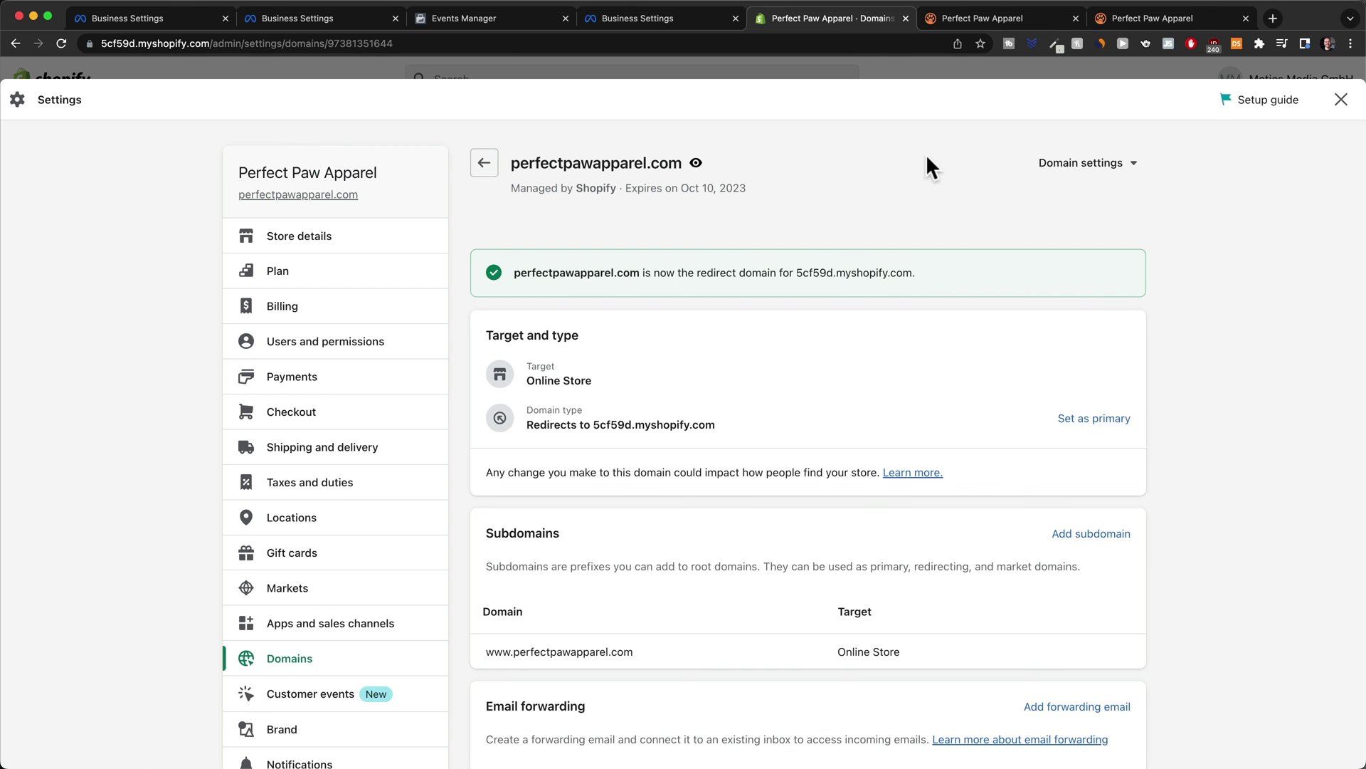
{"action": "left_click", "coordinate": [1089, 419]}
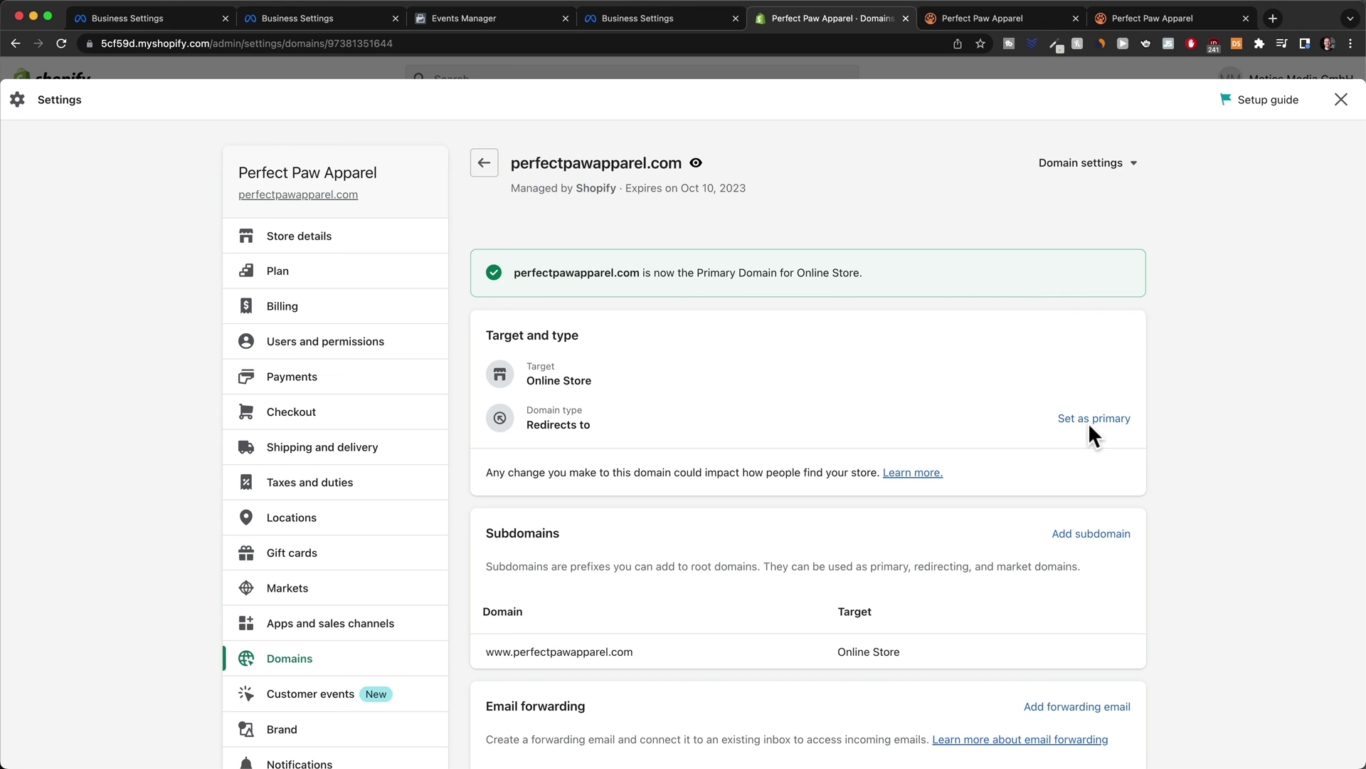